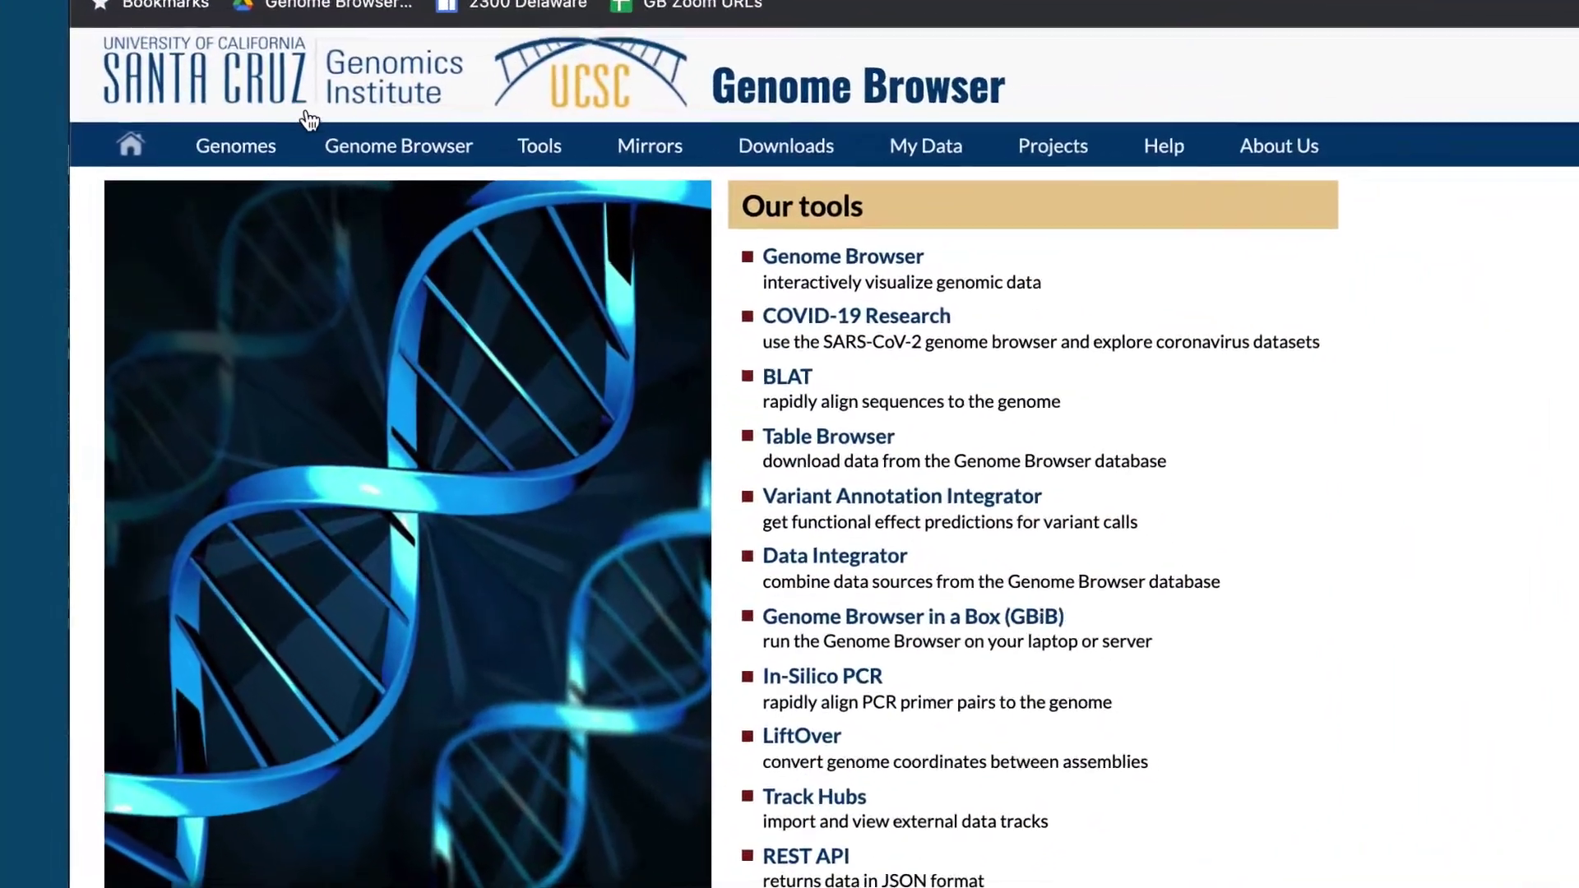
Load the SARS-CoV-2 (wuhCor1) browser showing the full 29,903 bp NC_045512v2 genome
mouse_move(247, 146)
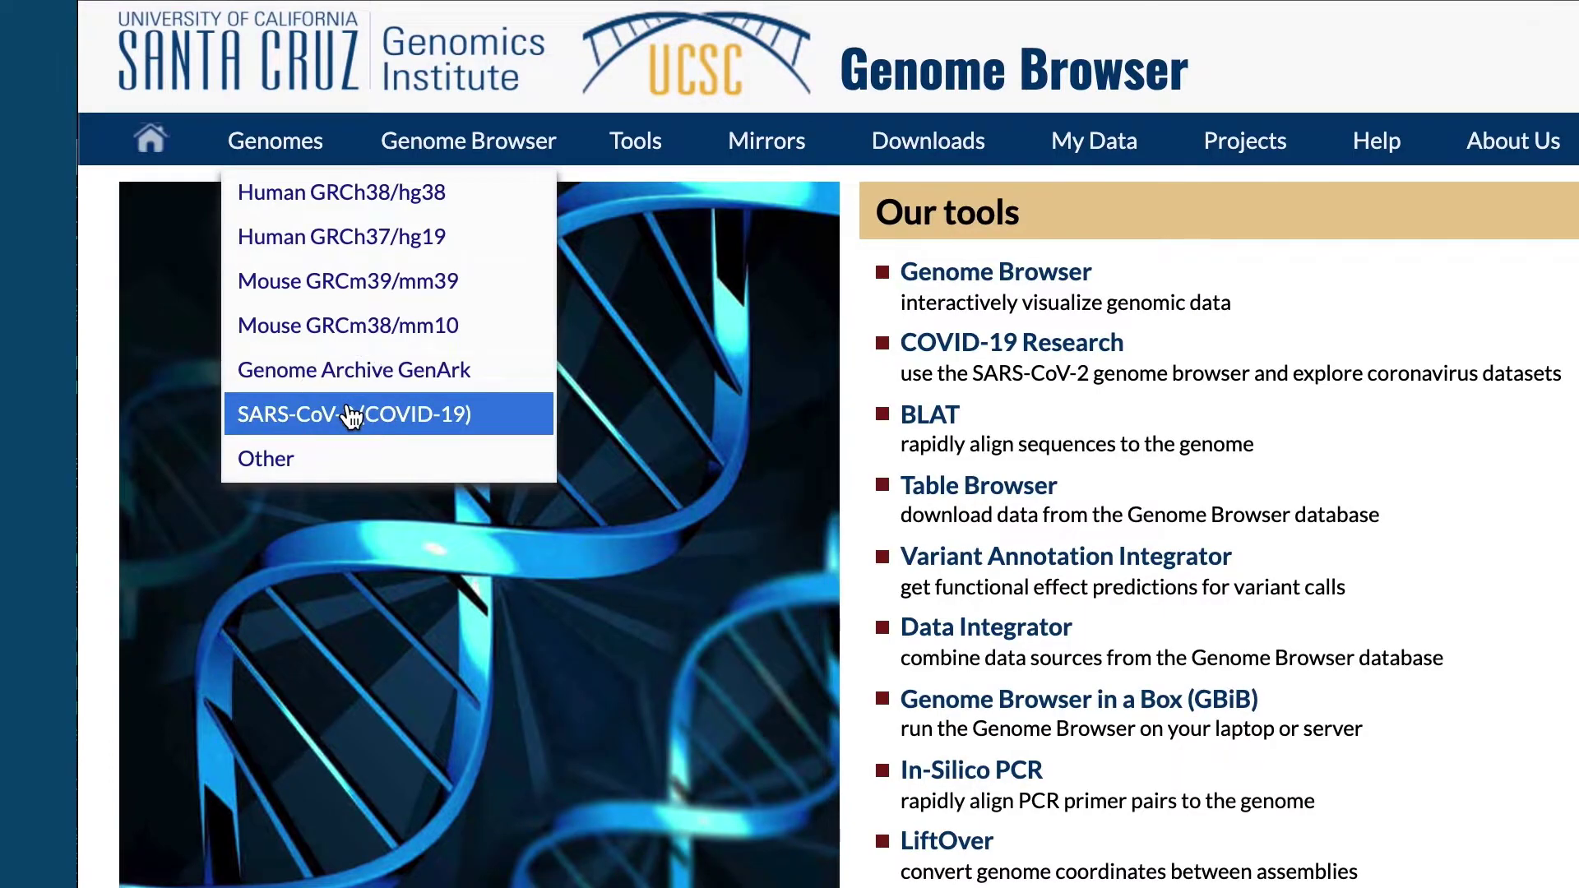
click(351, 415)
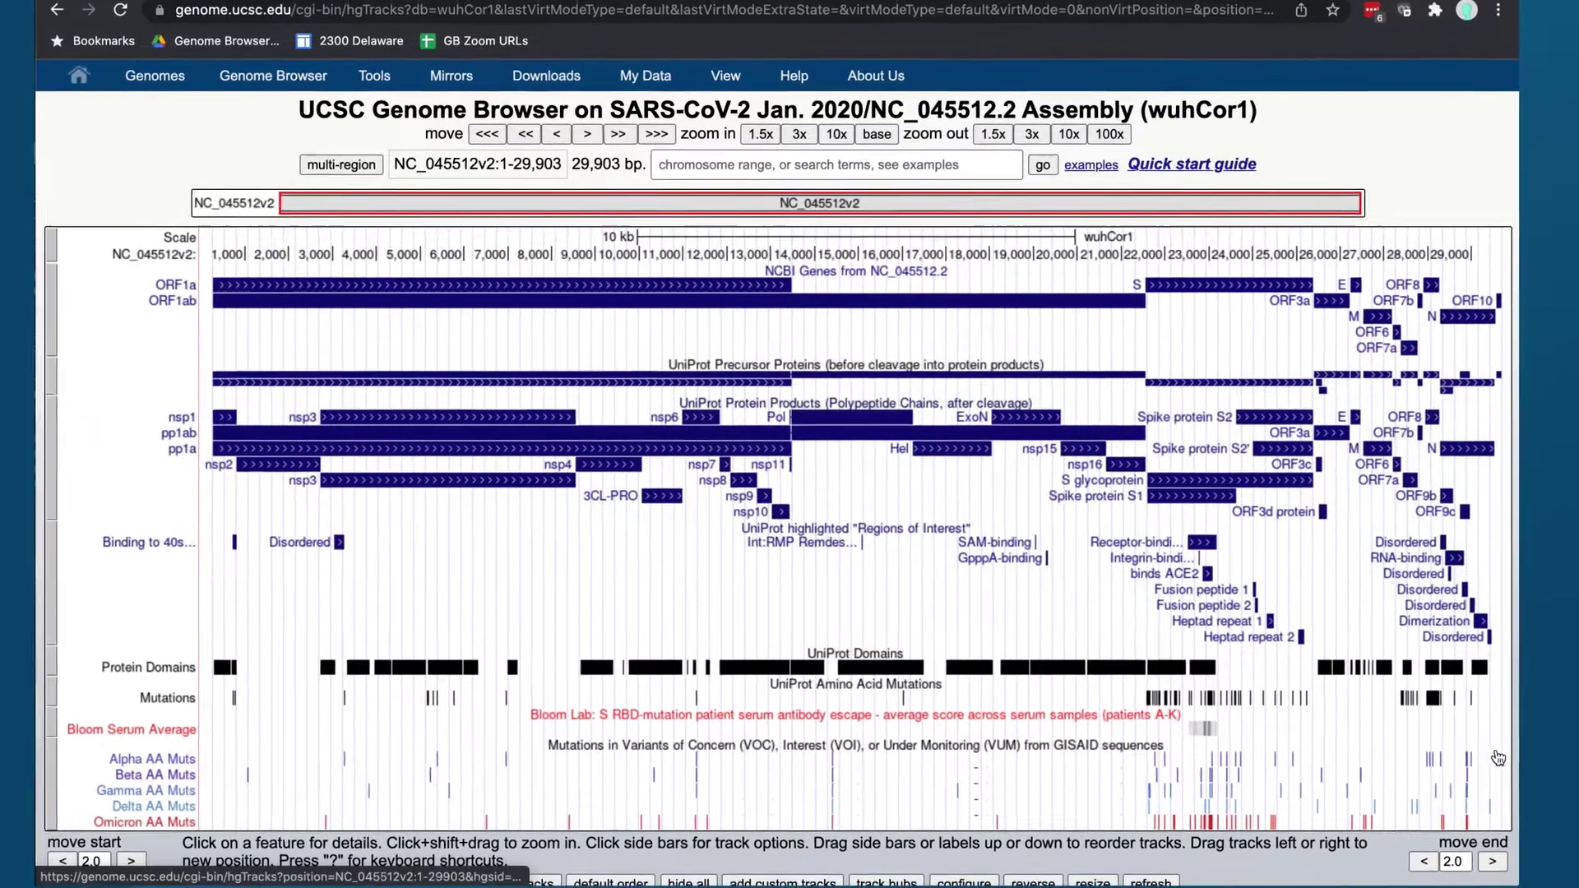
scroll(1502, 754, down, 4)
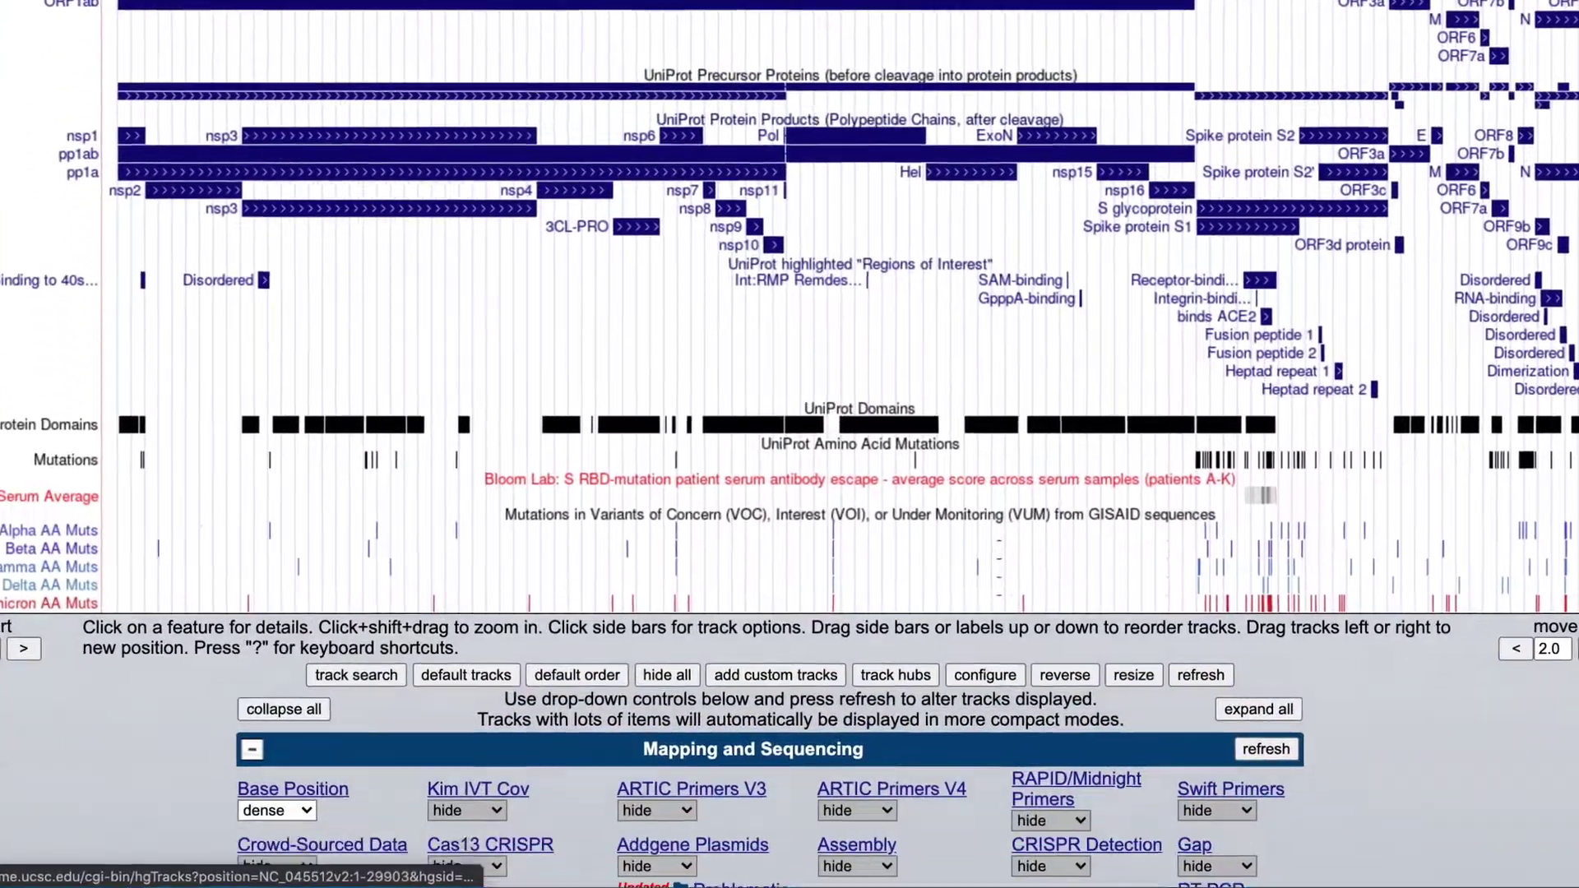
scroll(790, 445, down, 1)
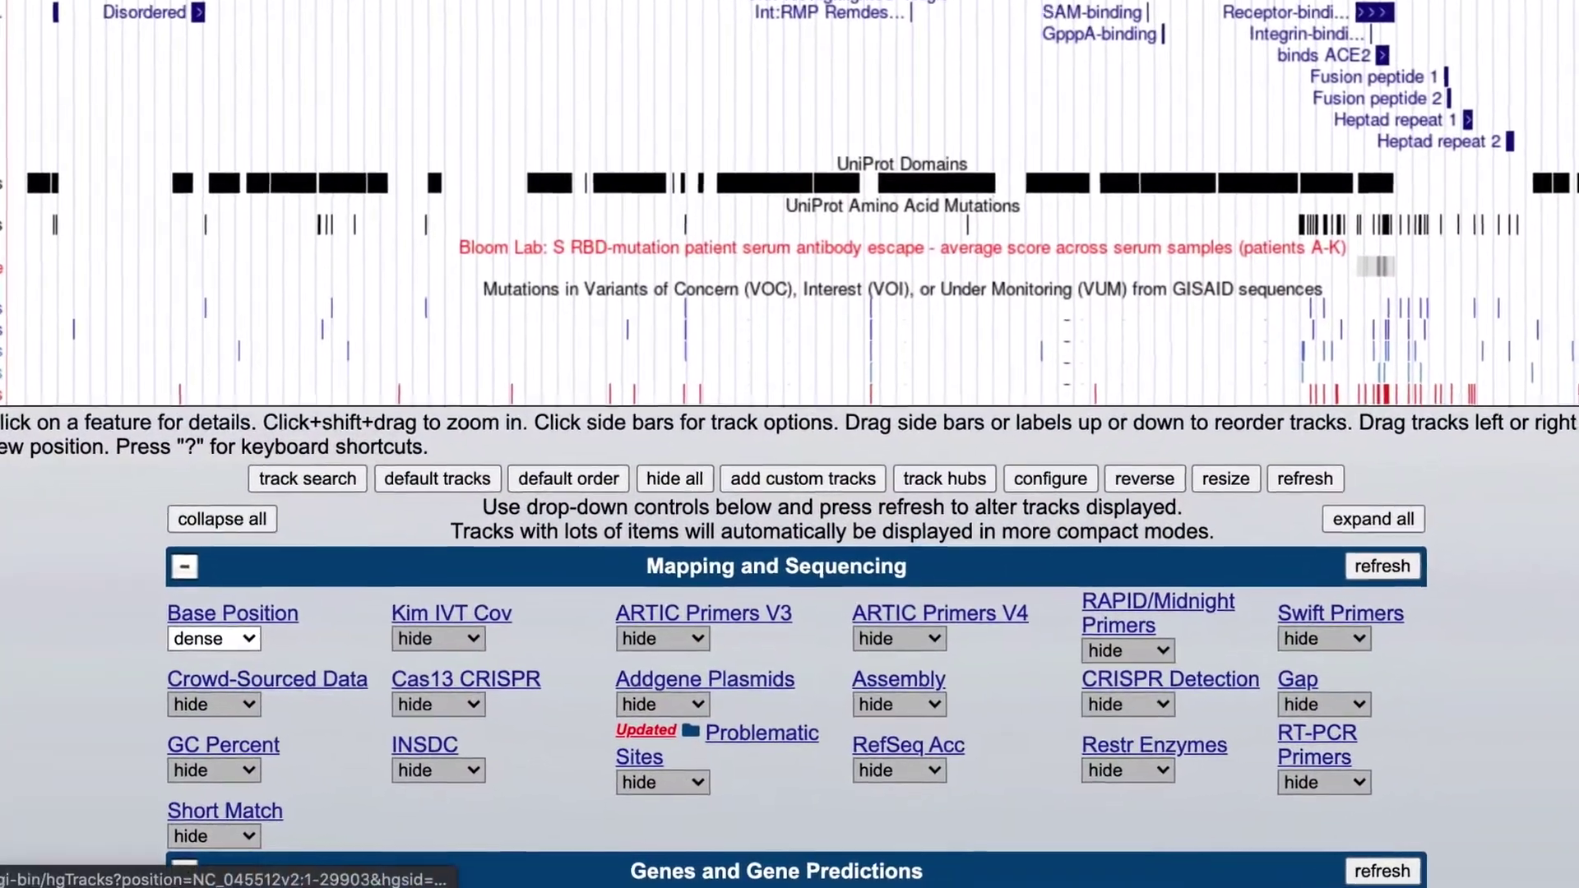
scroll(789, 444, down, 10)
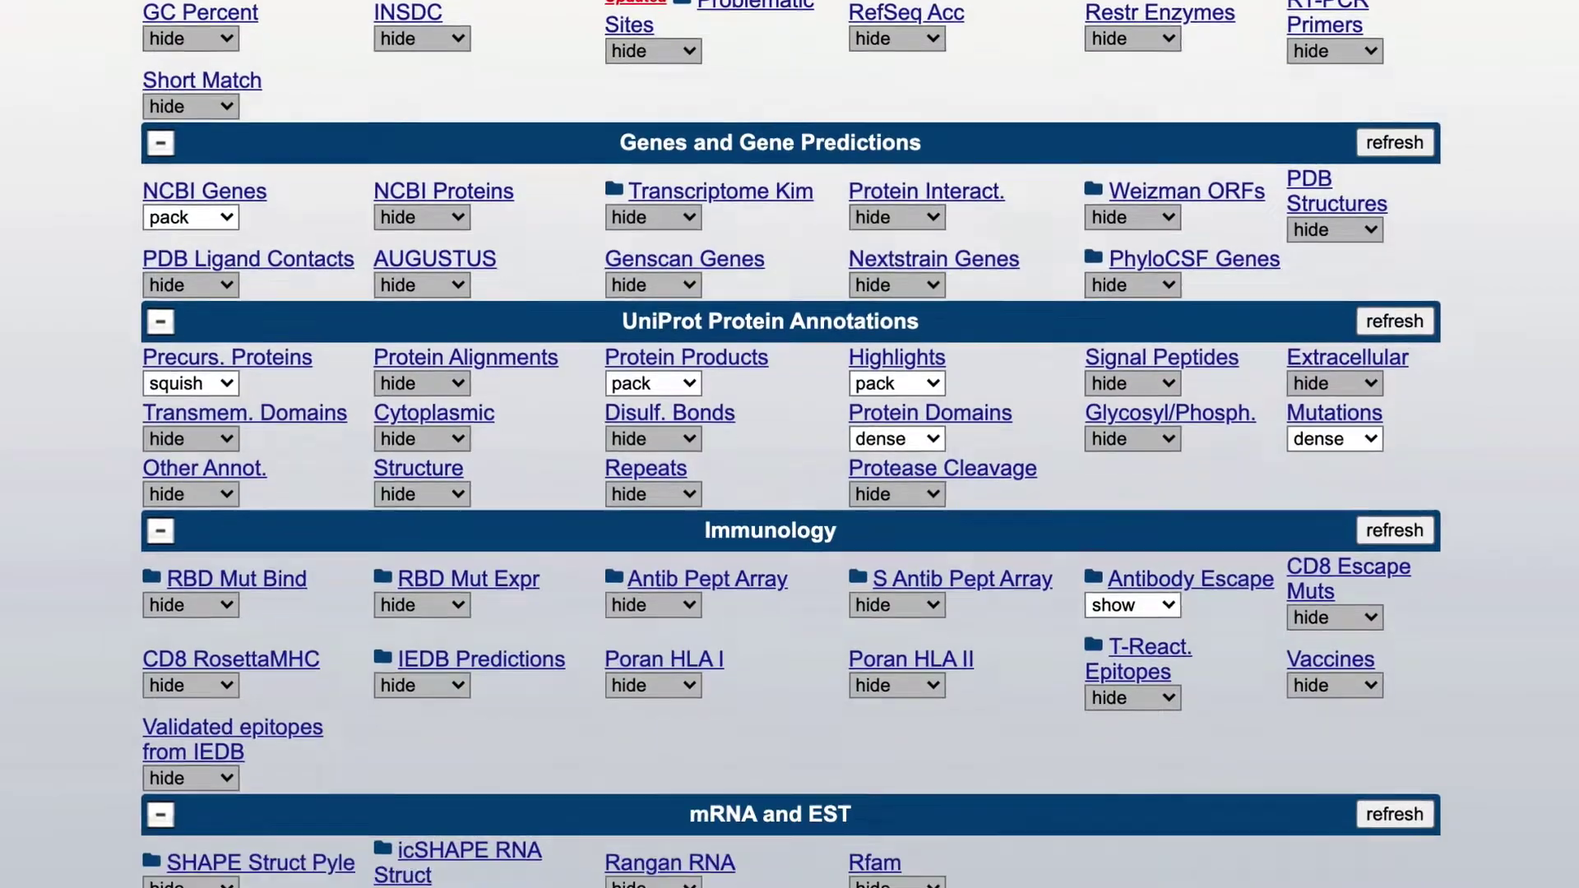
scroll(789, 444, down, 5)
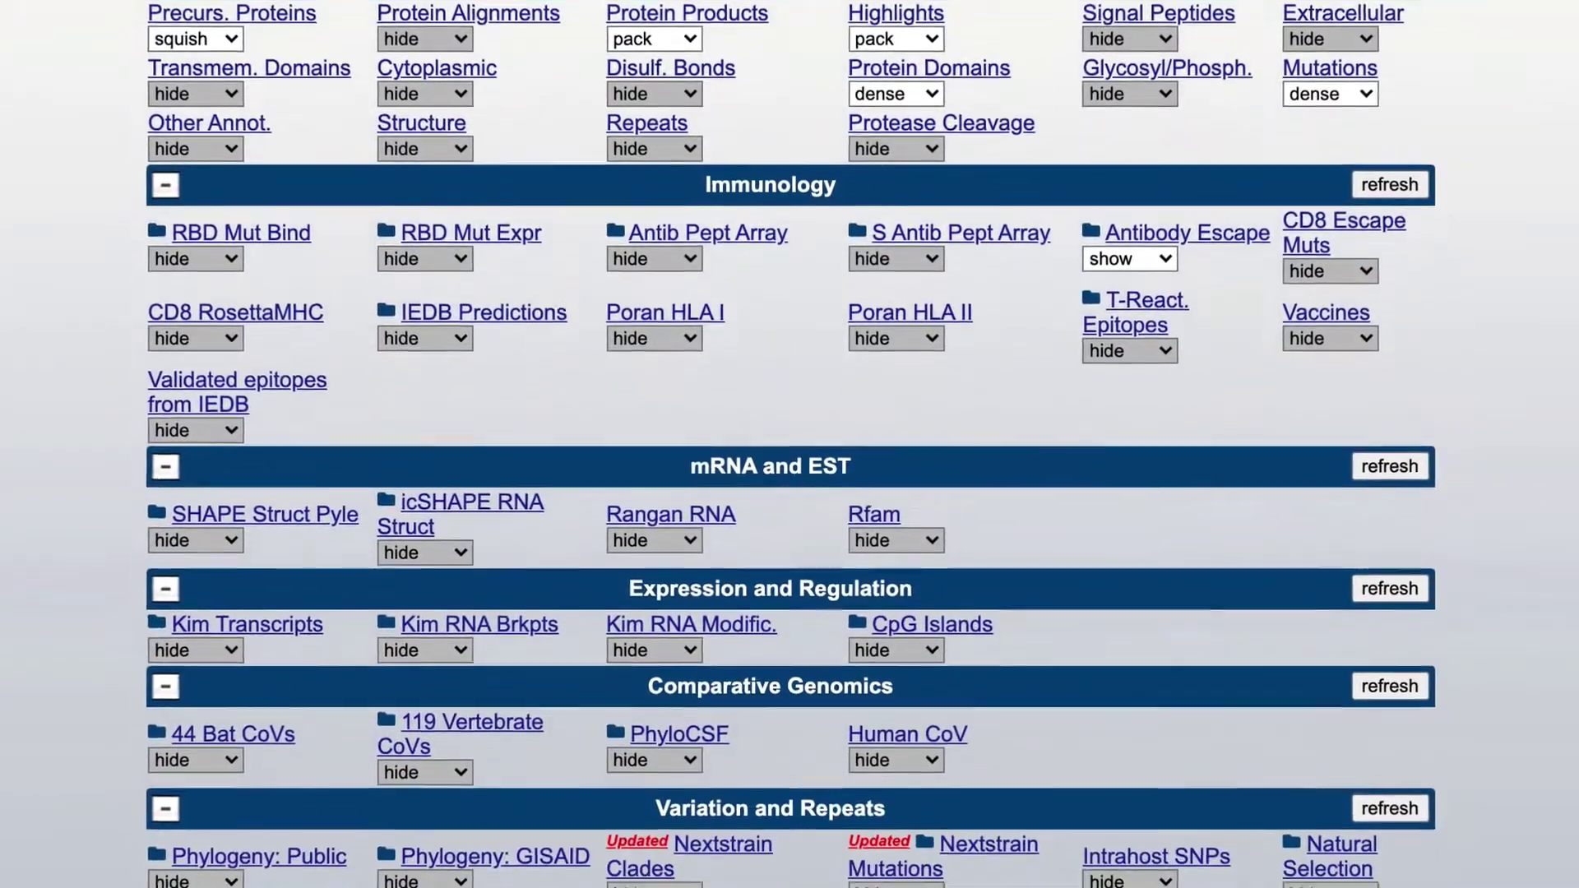
scroll(790, 444, down, 1)
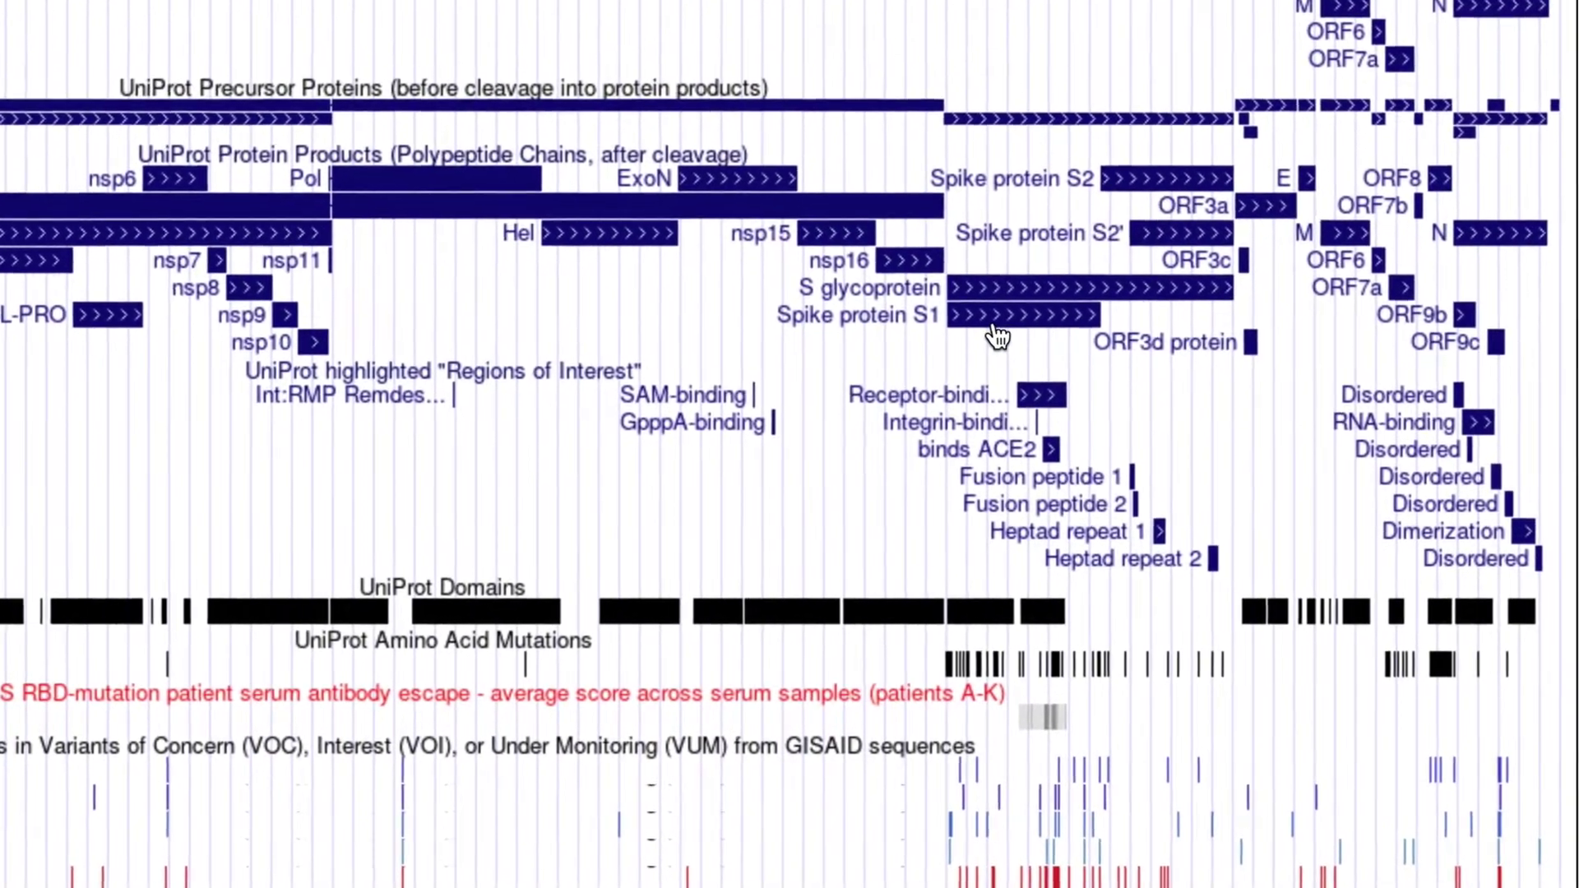
mouse_move(998, 324)
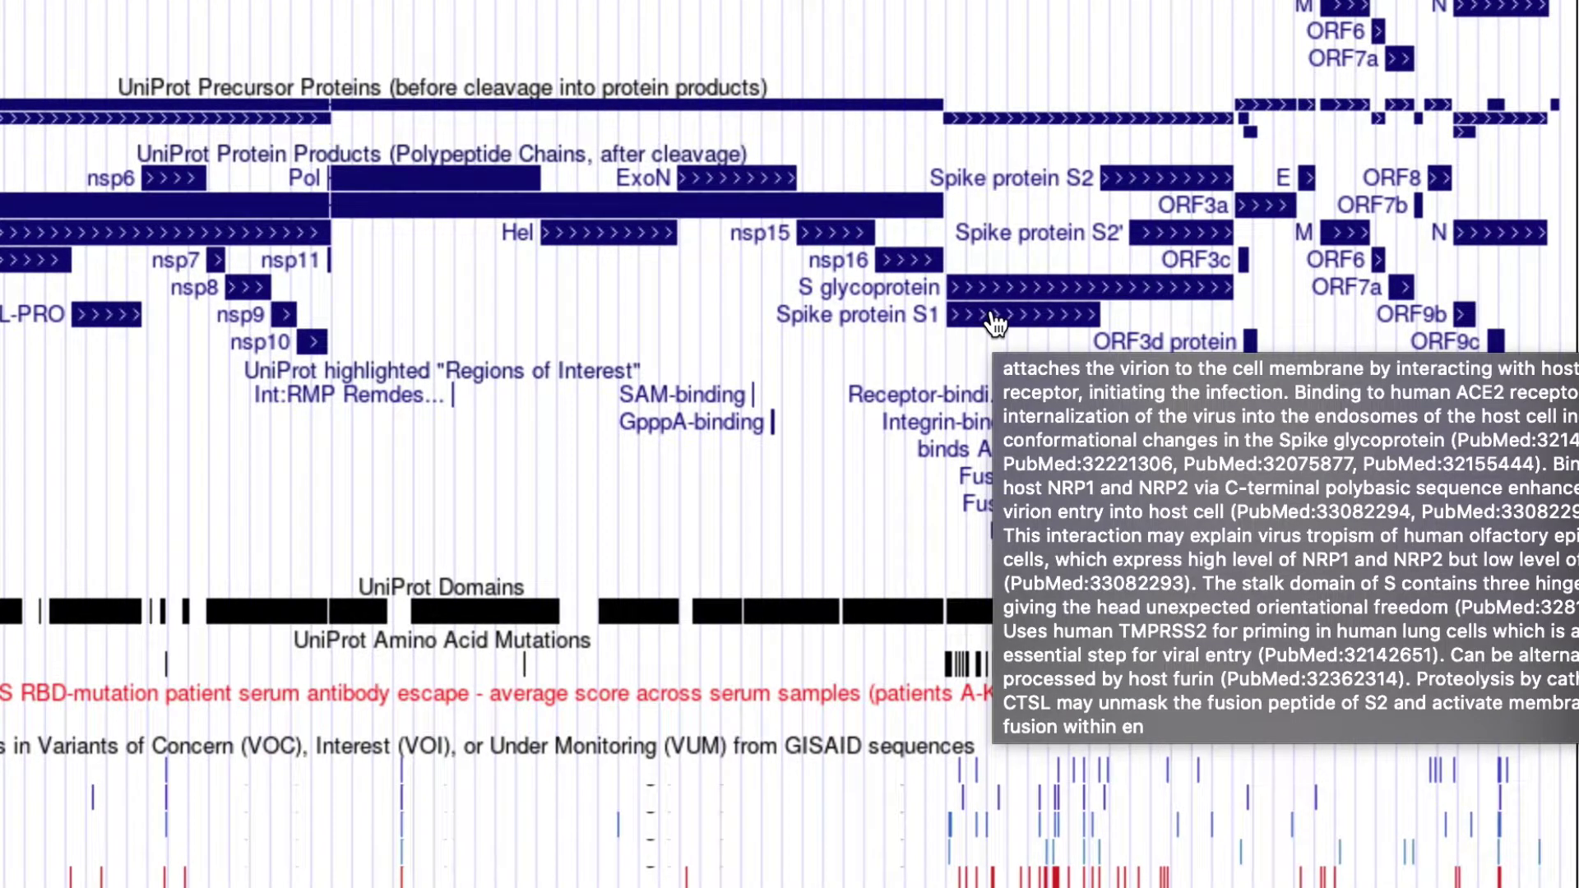
click(995, 323)
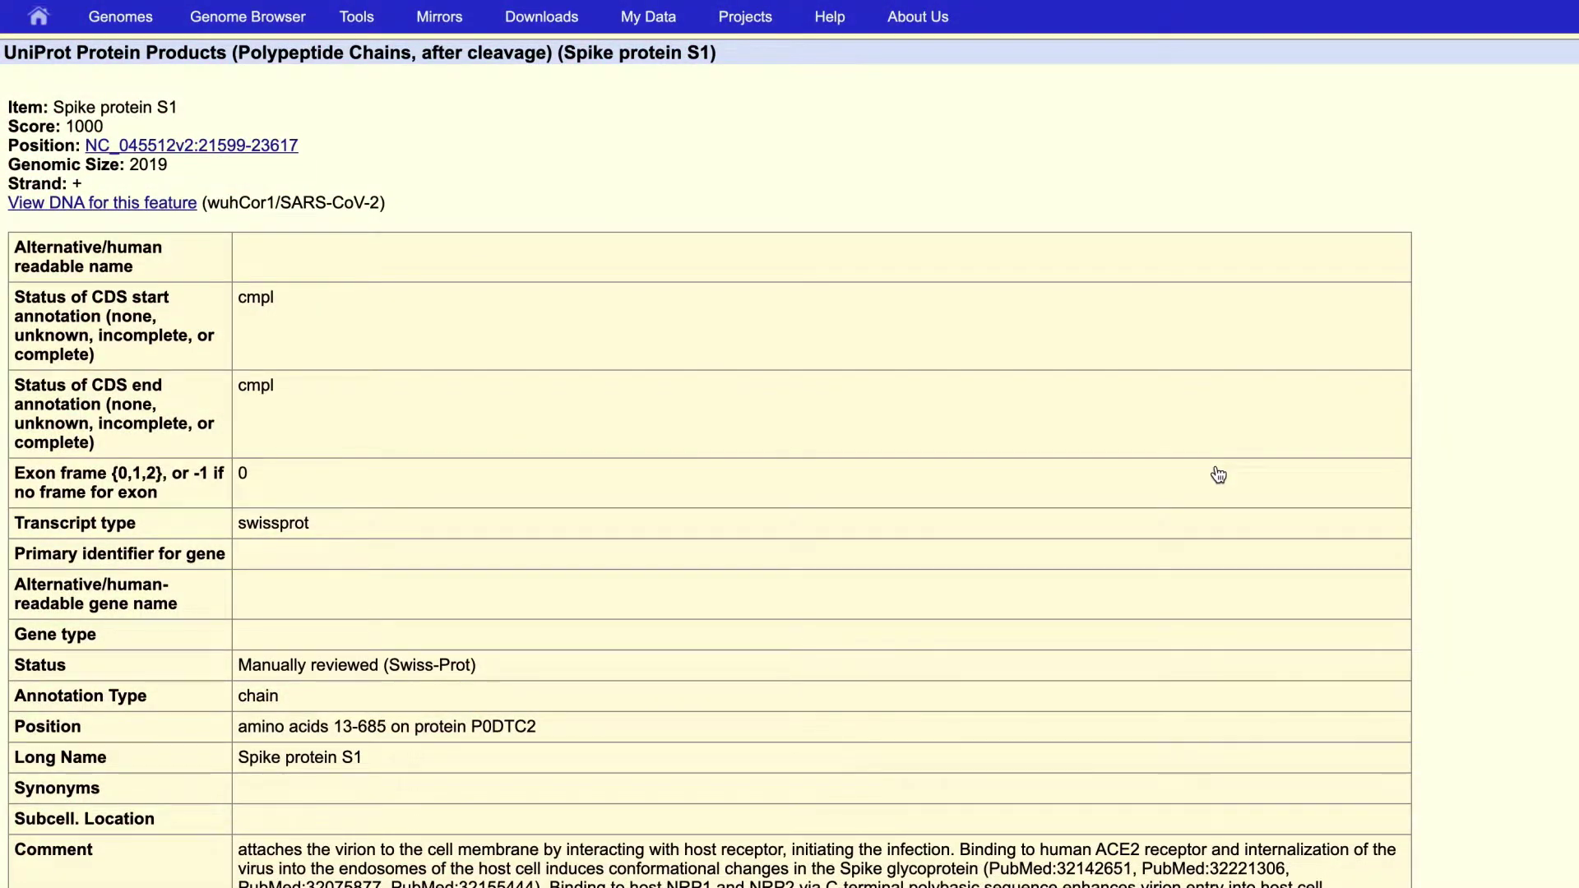
scroll(893, 599, down, 10)
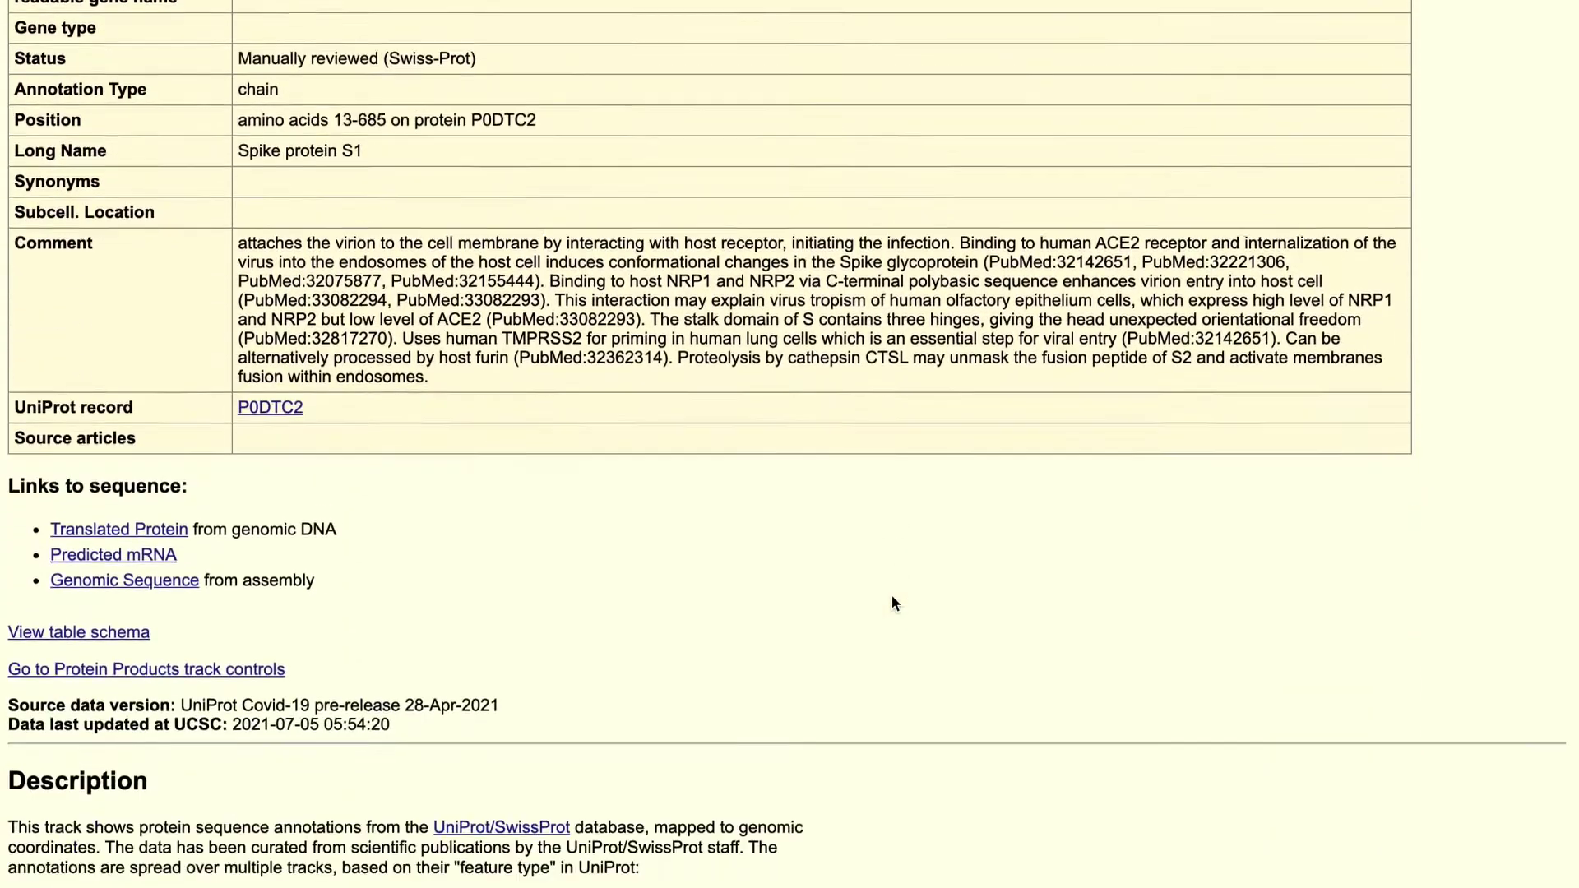
scroll(895, 604, down, 20)
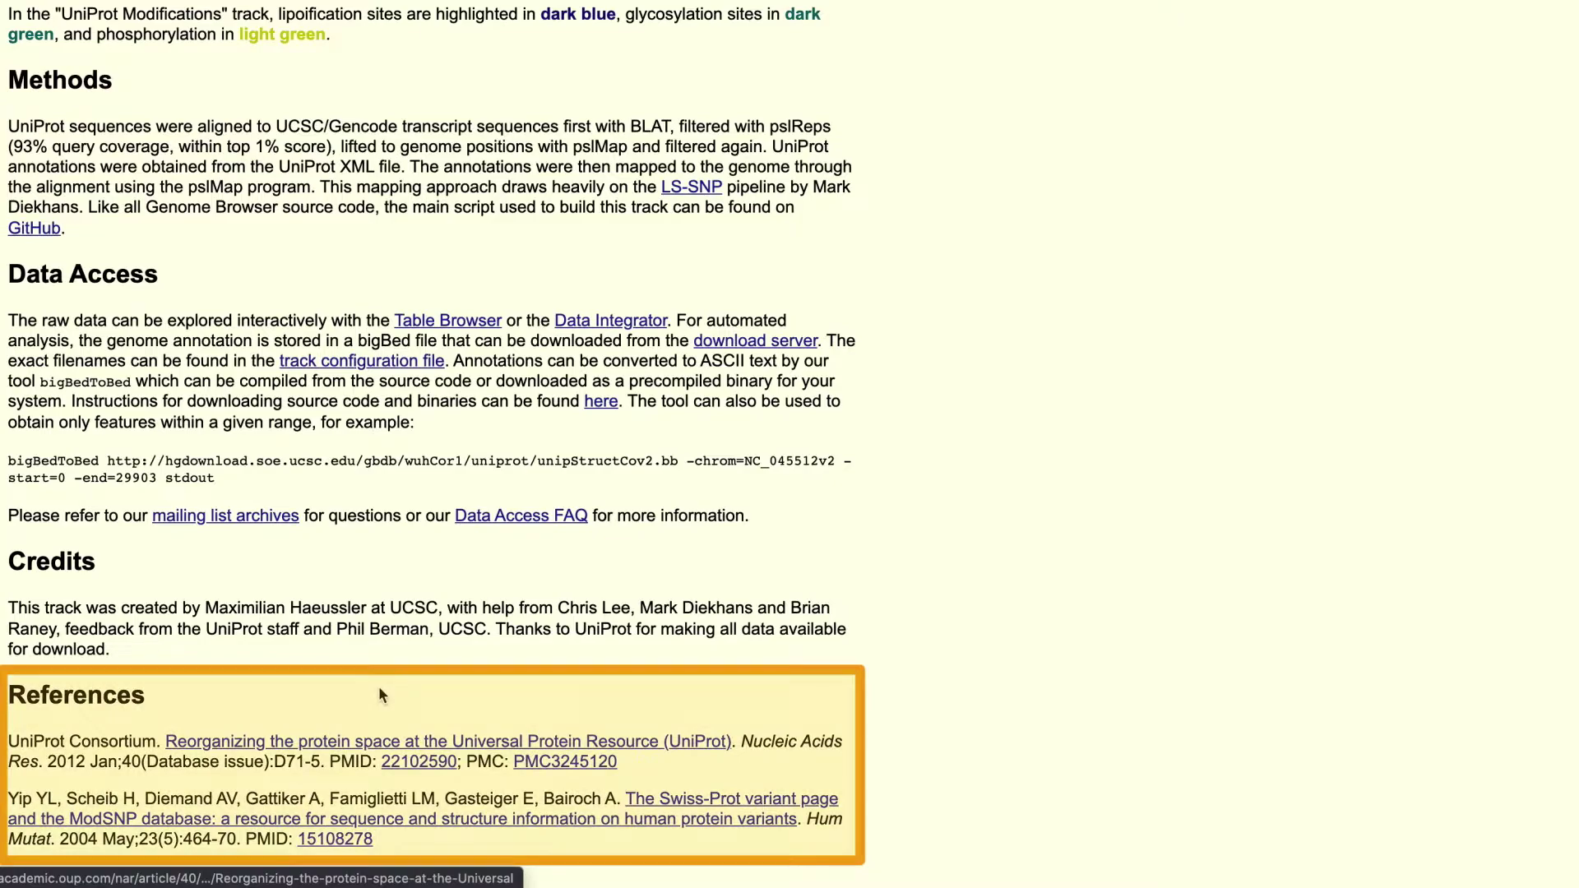
scroll(831, 249, up, 20)
scroll(839, 263, up, 15)
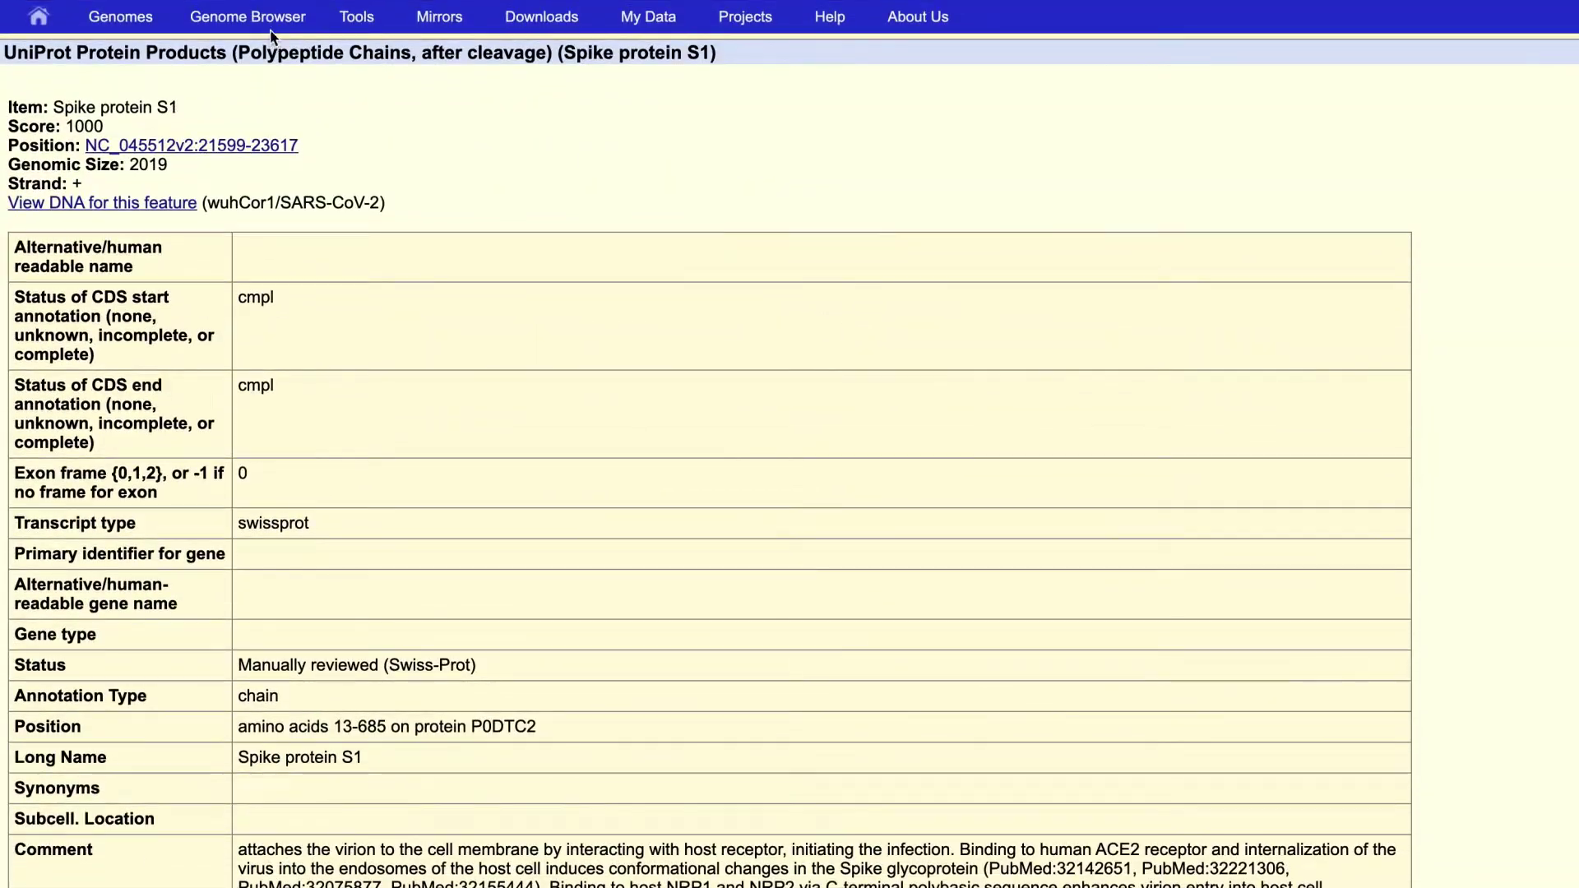
click(272, 23)
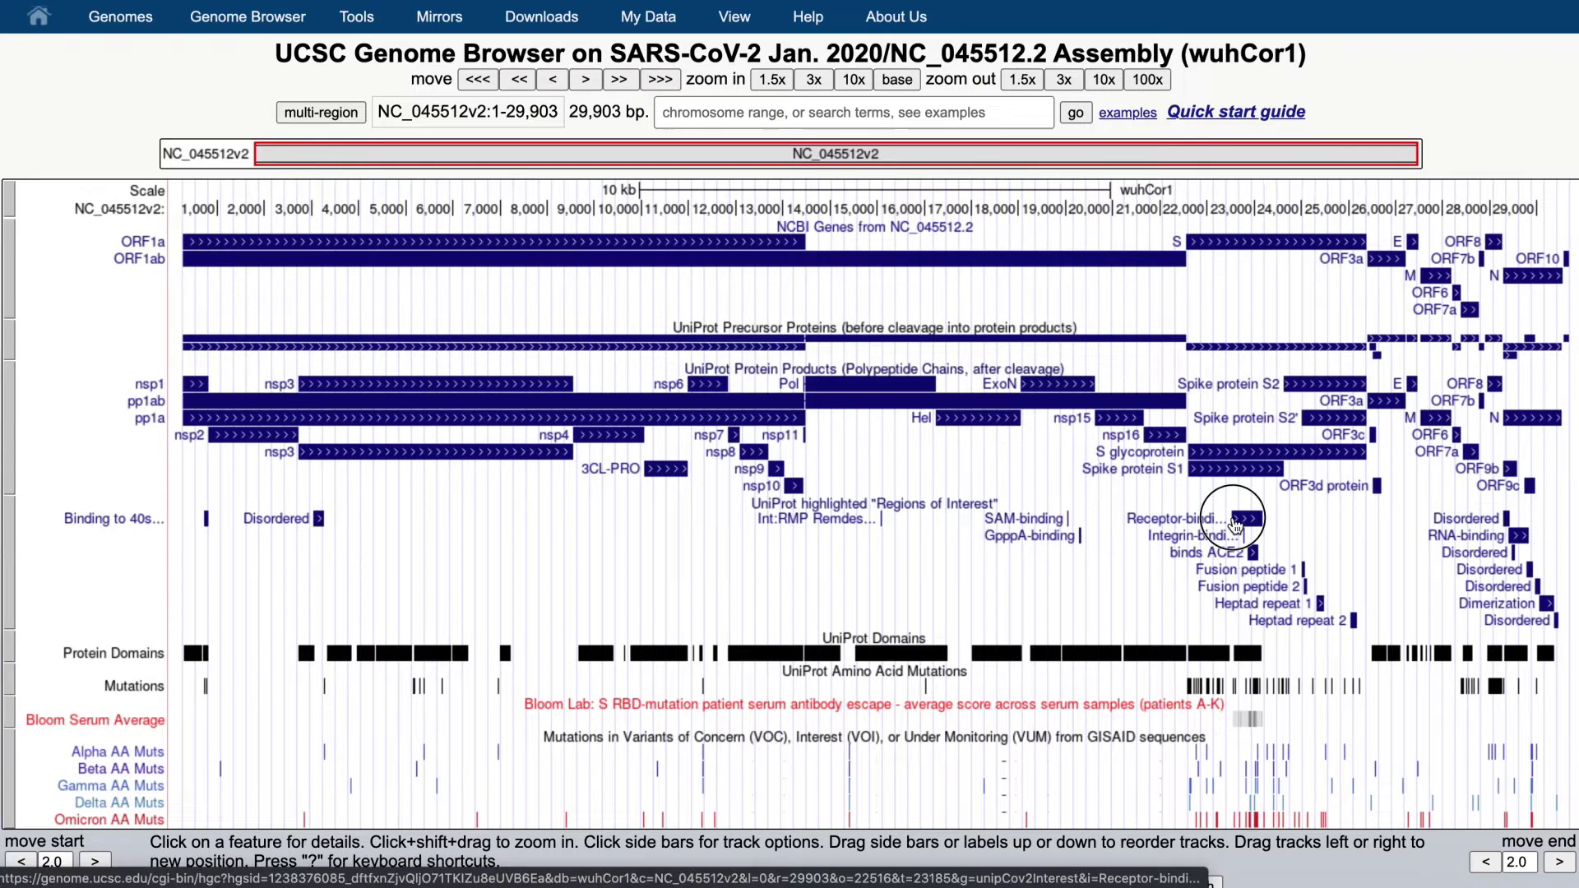
Zoom from the spike receptor-binding region down to NC_045512v2:23,024-23,084, showing individual bases
click(1260, 525)
drag(1263, 530, 1265, 531)
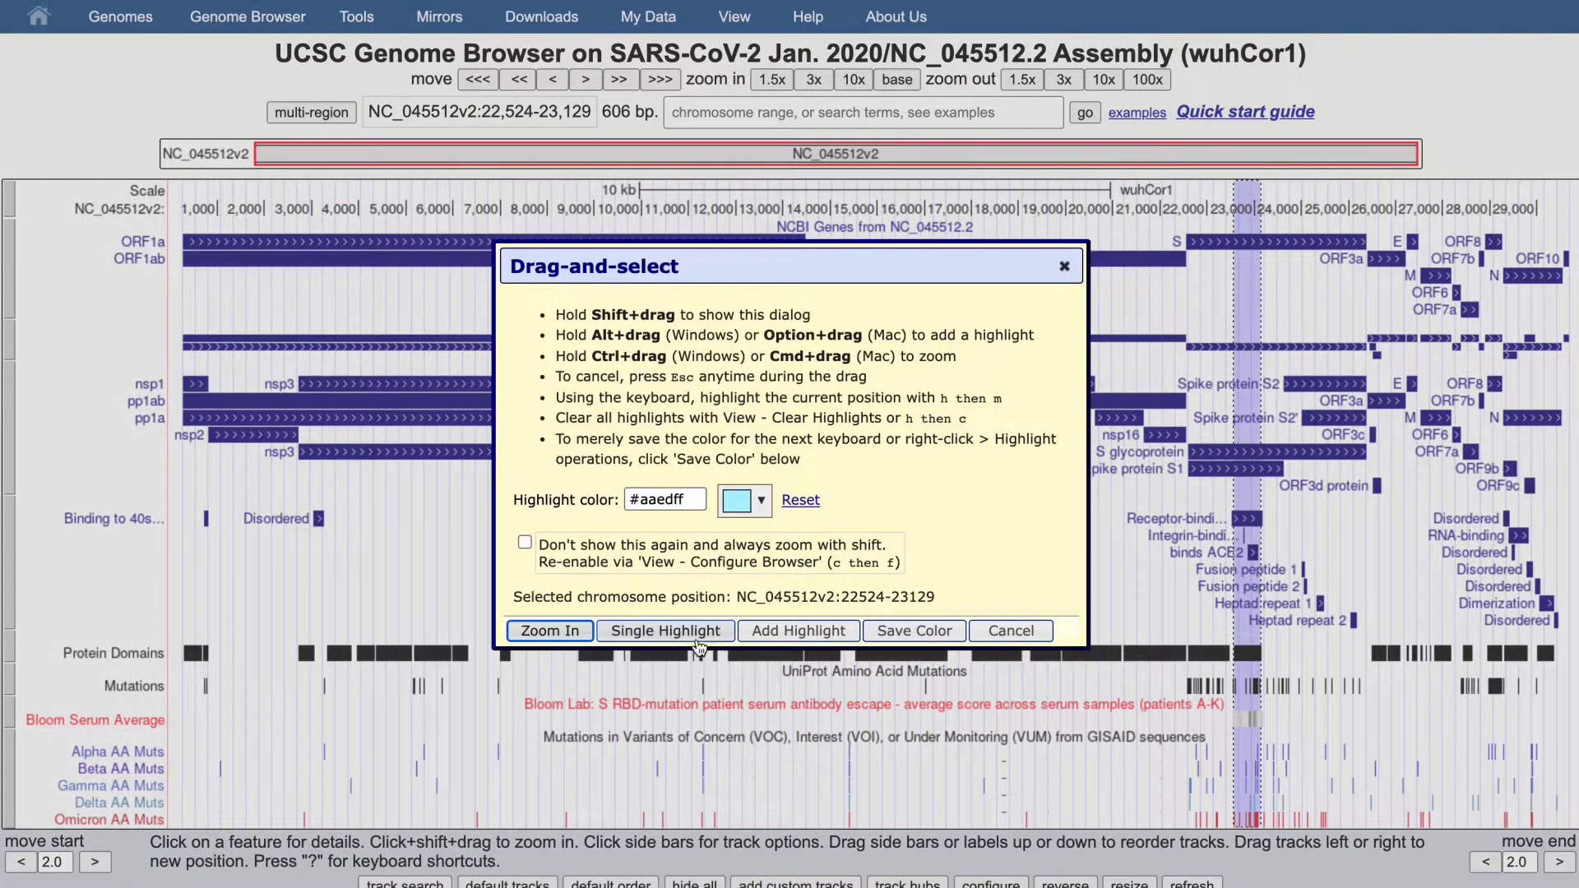
click(573, 630)
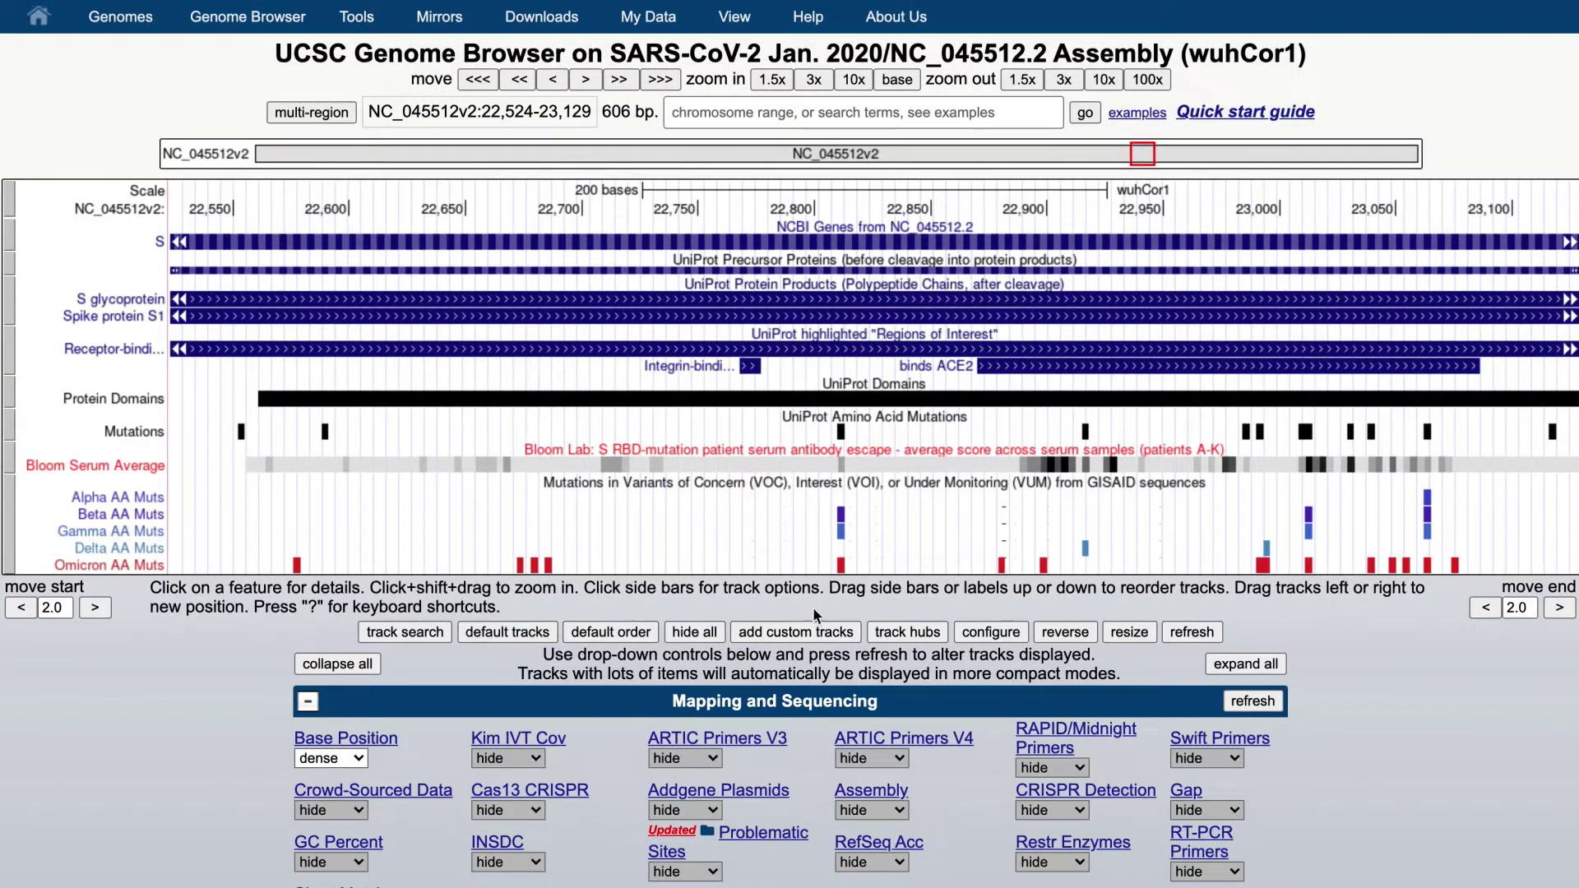
drag(1335, 566, 1479, 575)
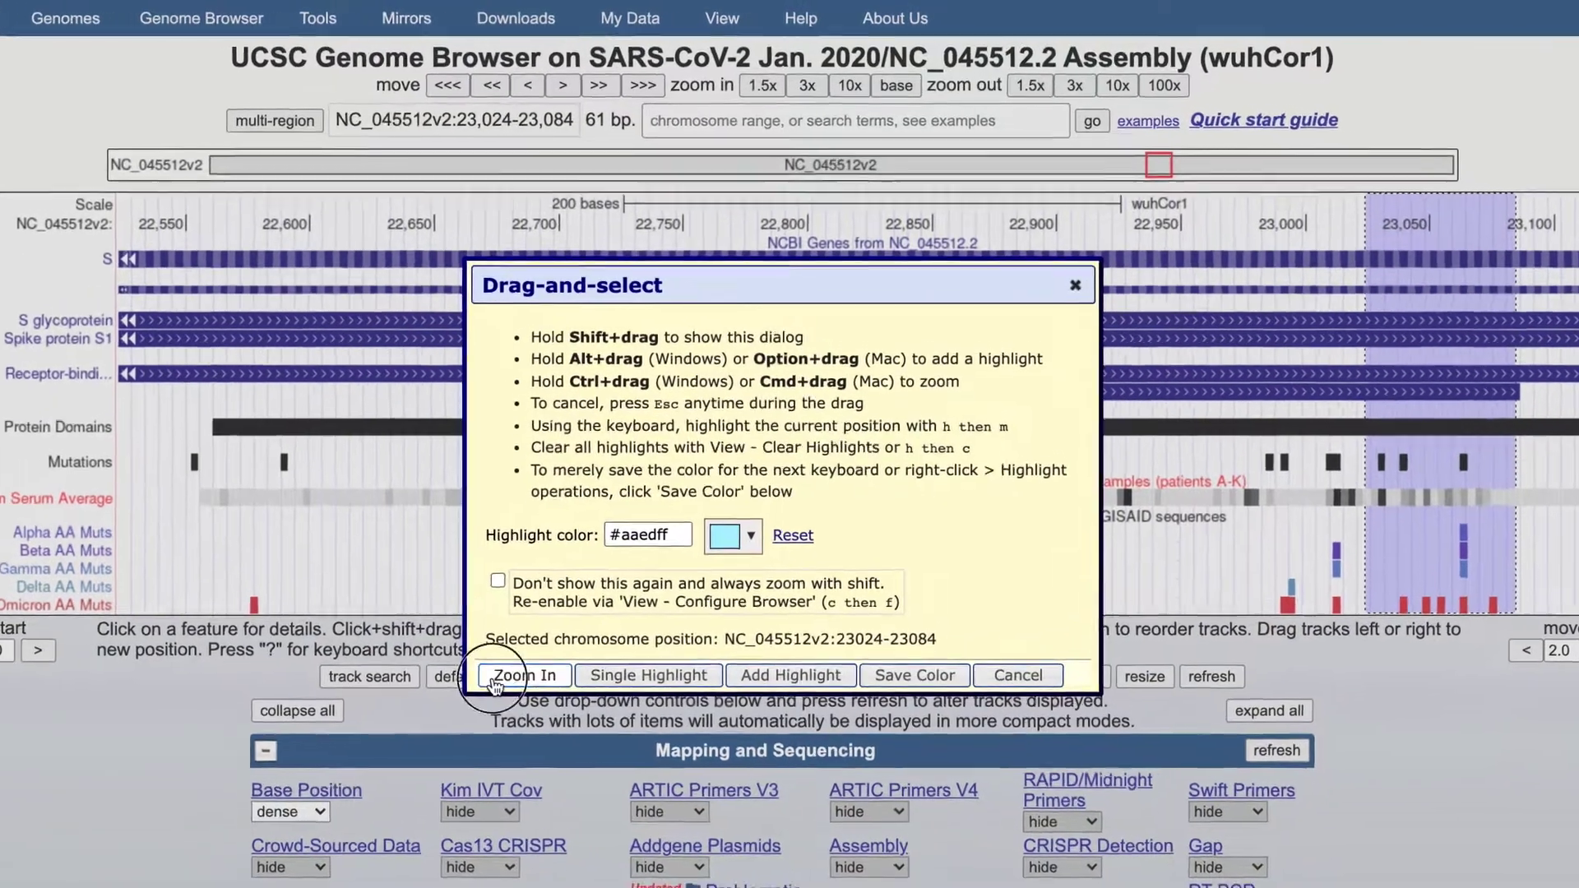
click(504, 772)
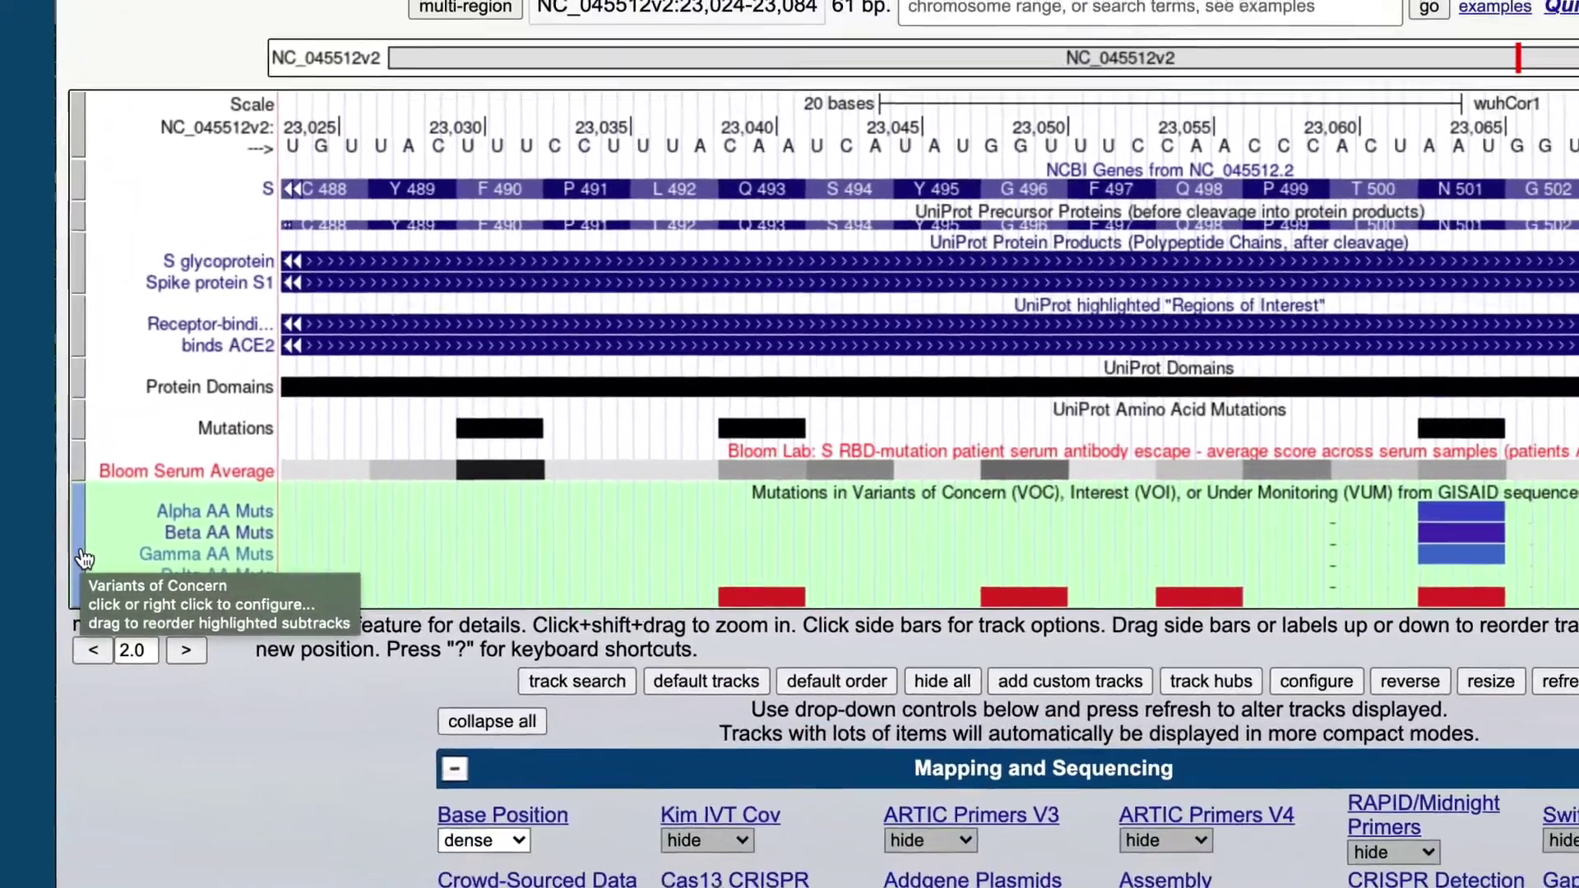
Review the Variants of Concern track settings page, then return to the 23,024-23,084 track view
click(83, 558)
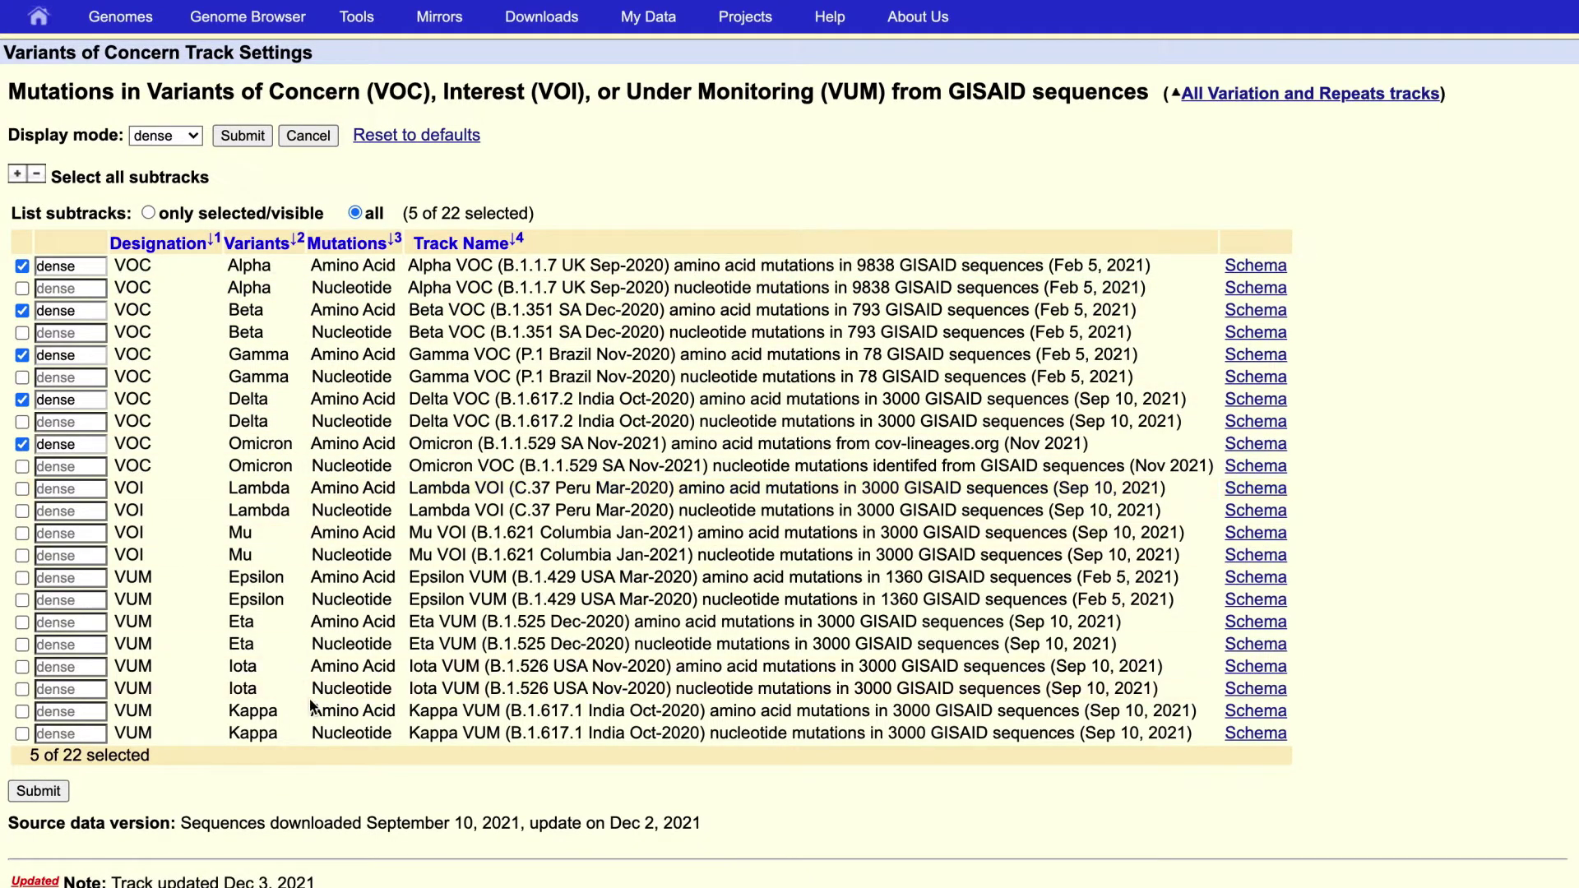
scroll(822, 813, down, 5)
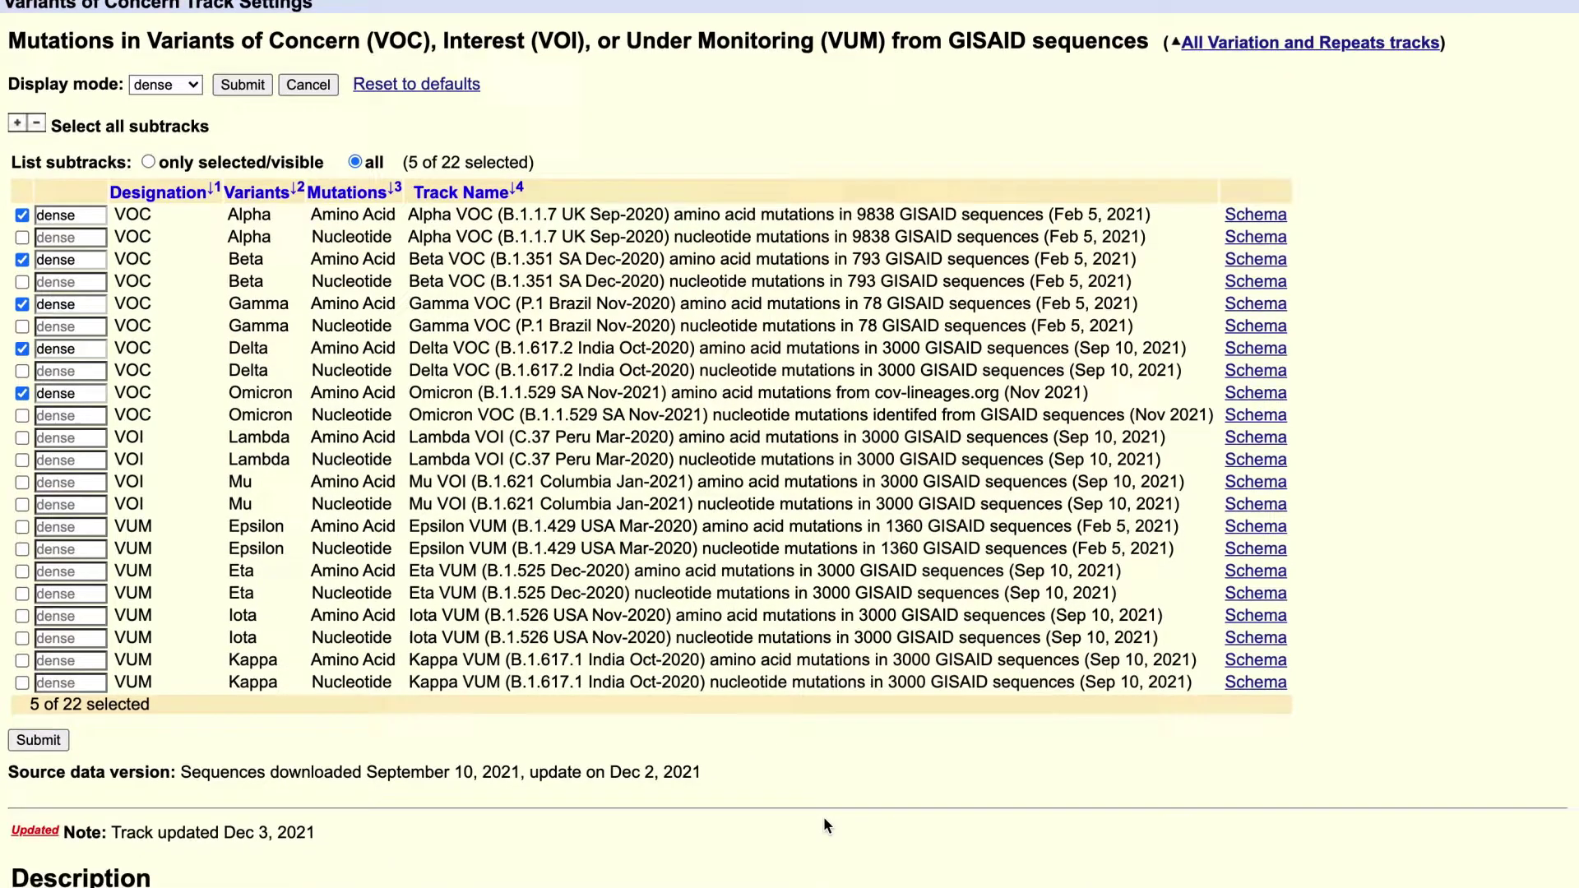
scroll(824, 817, down, 6)
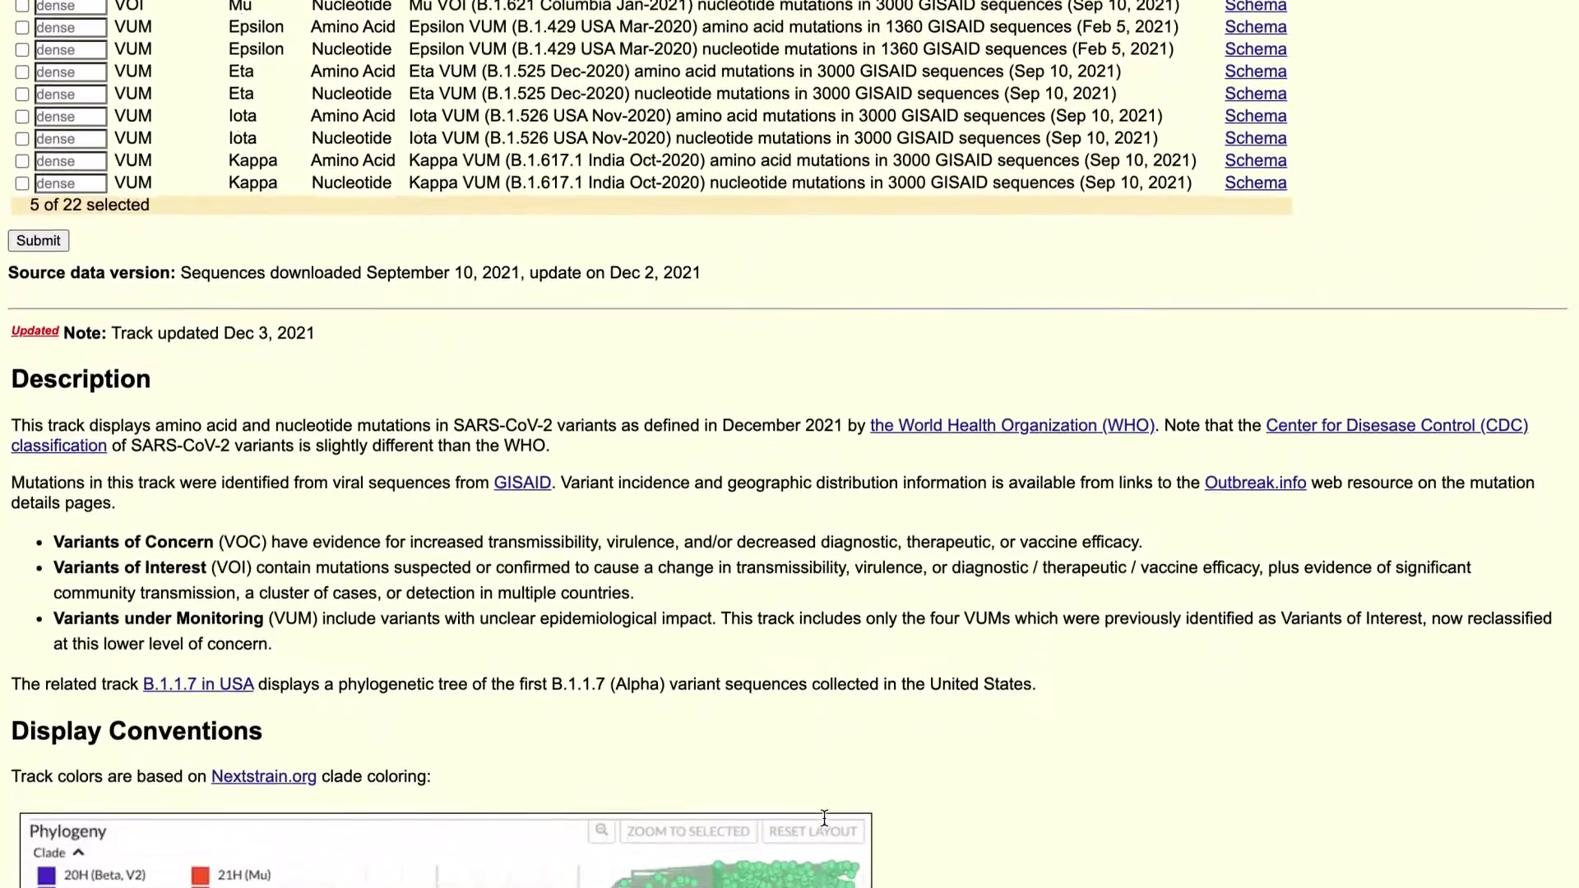
scroll(825, 822, down, 5)
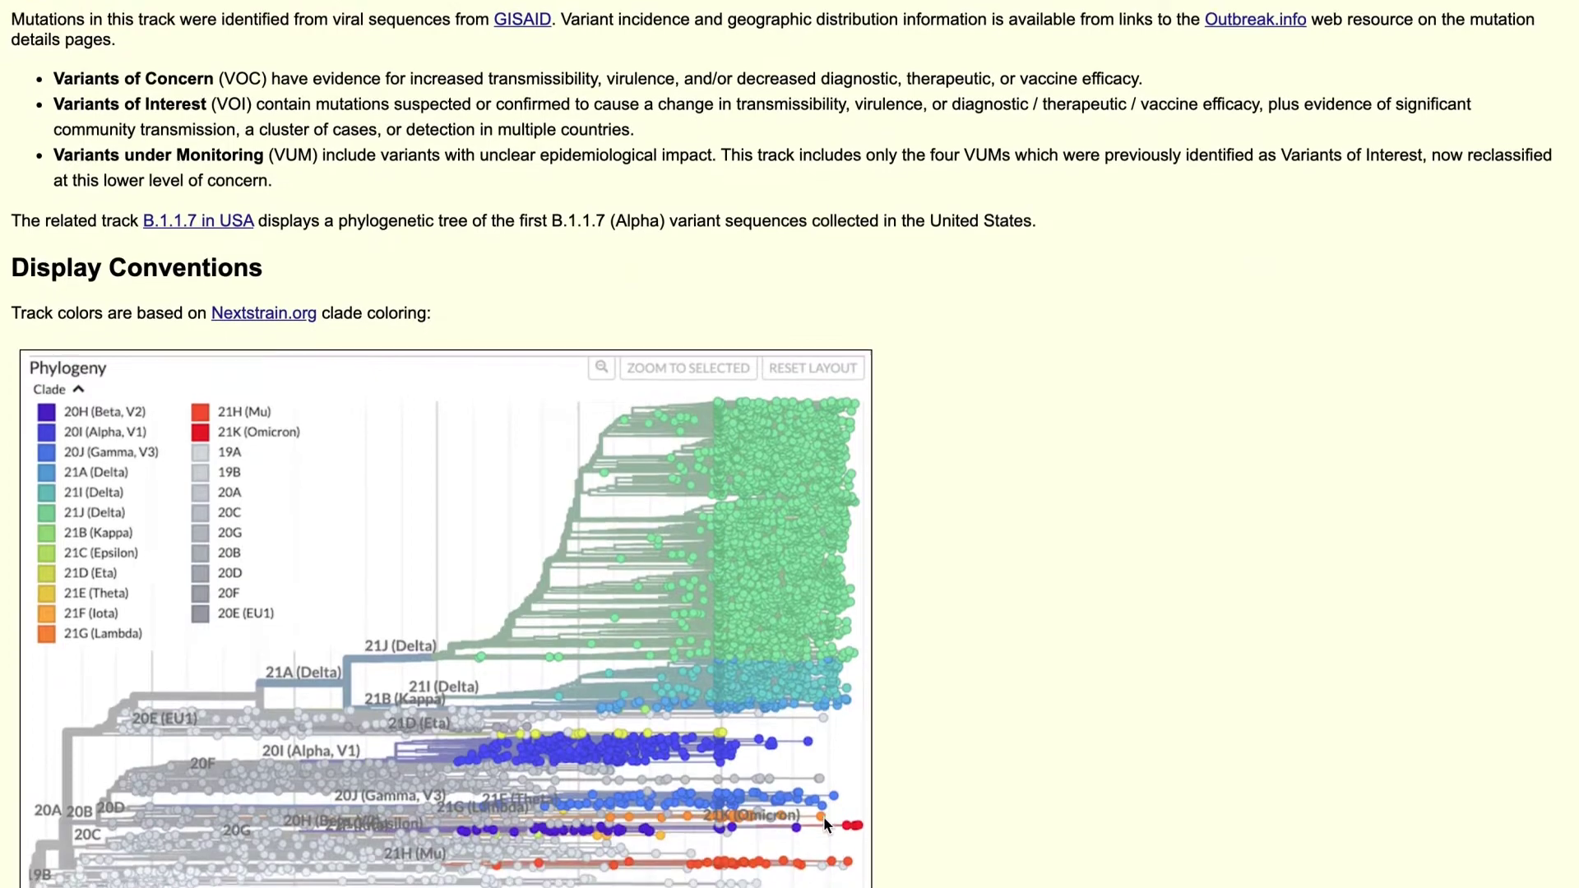
scroll(827, 822, down, 4)
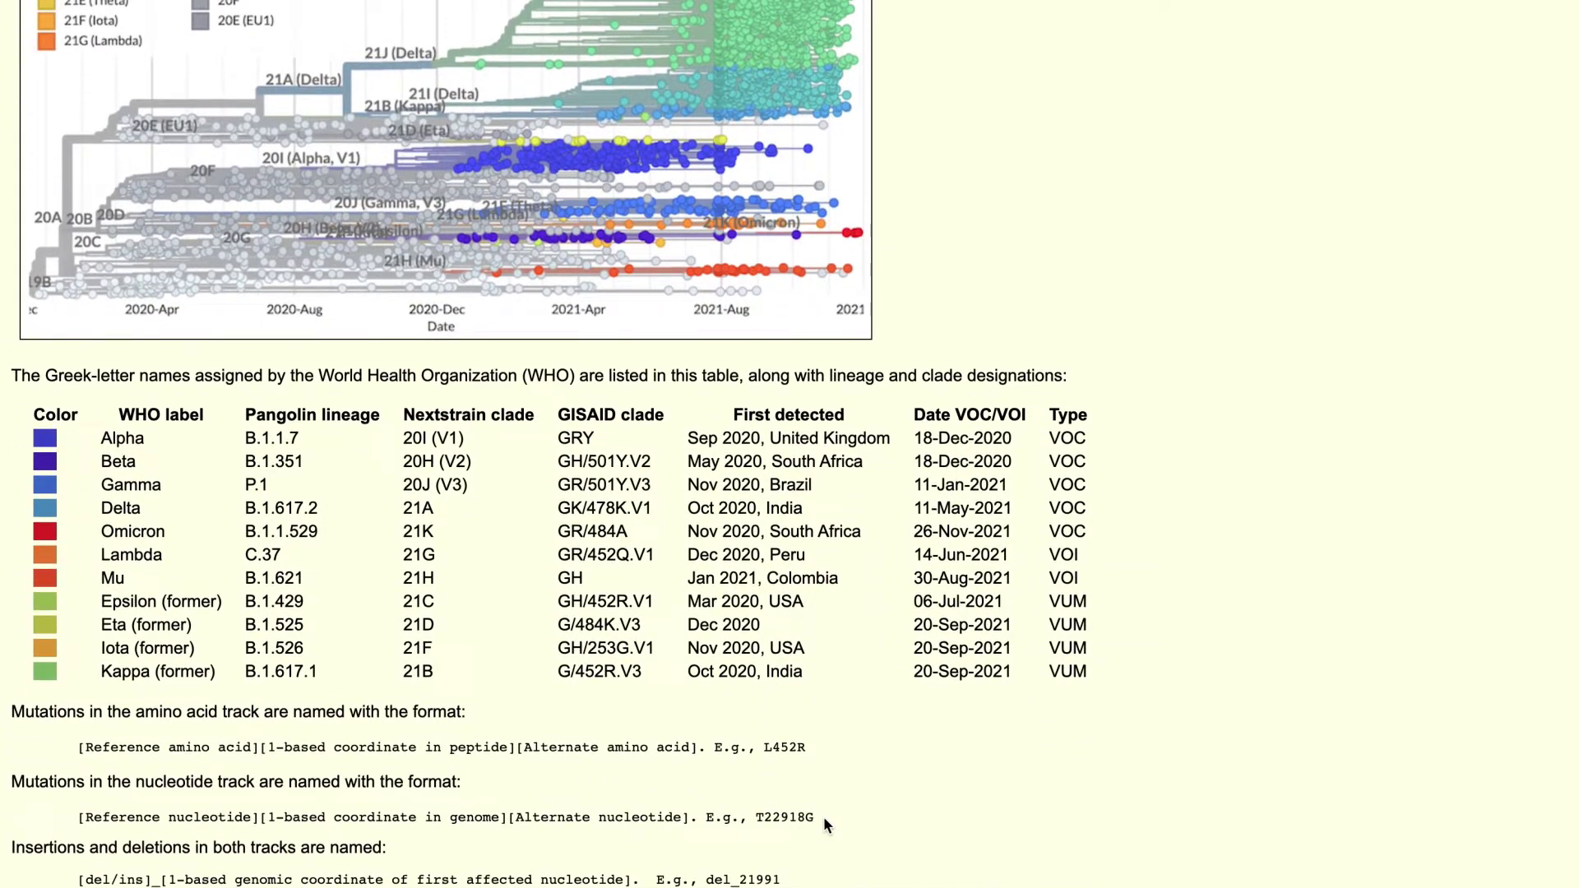
scroll(823, 817, up, 20)
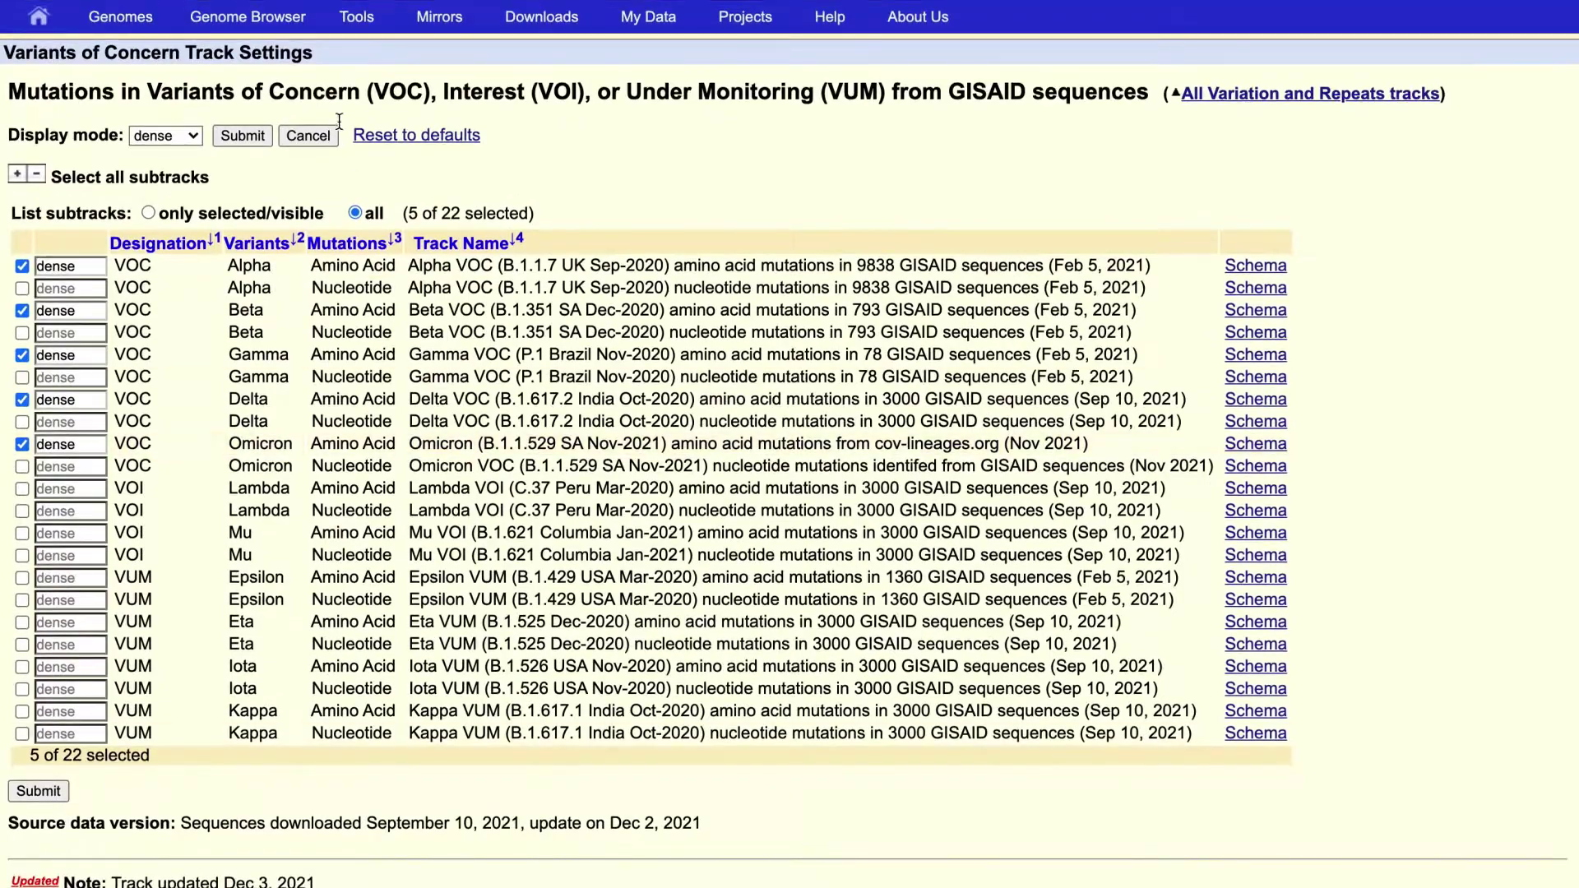
click(231, 18)
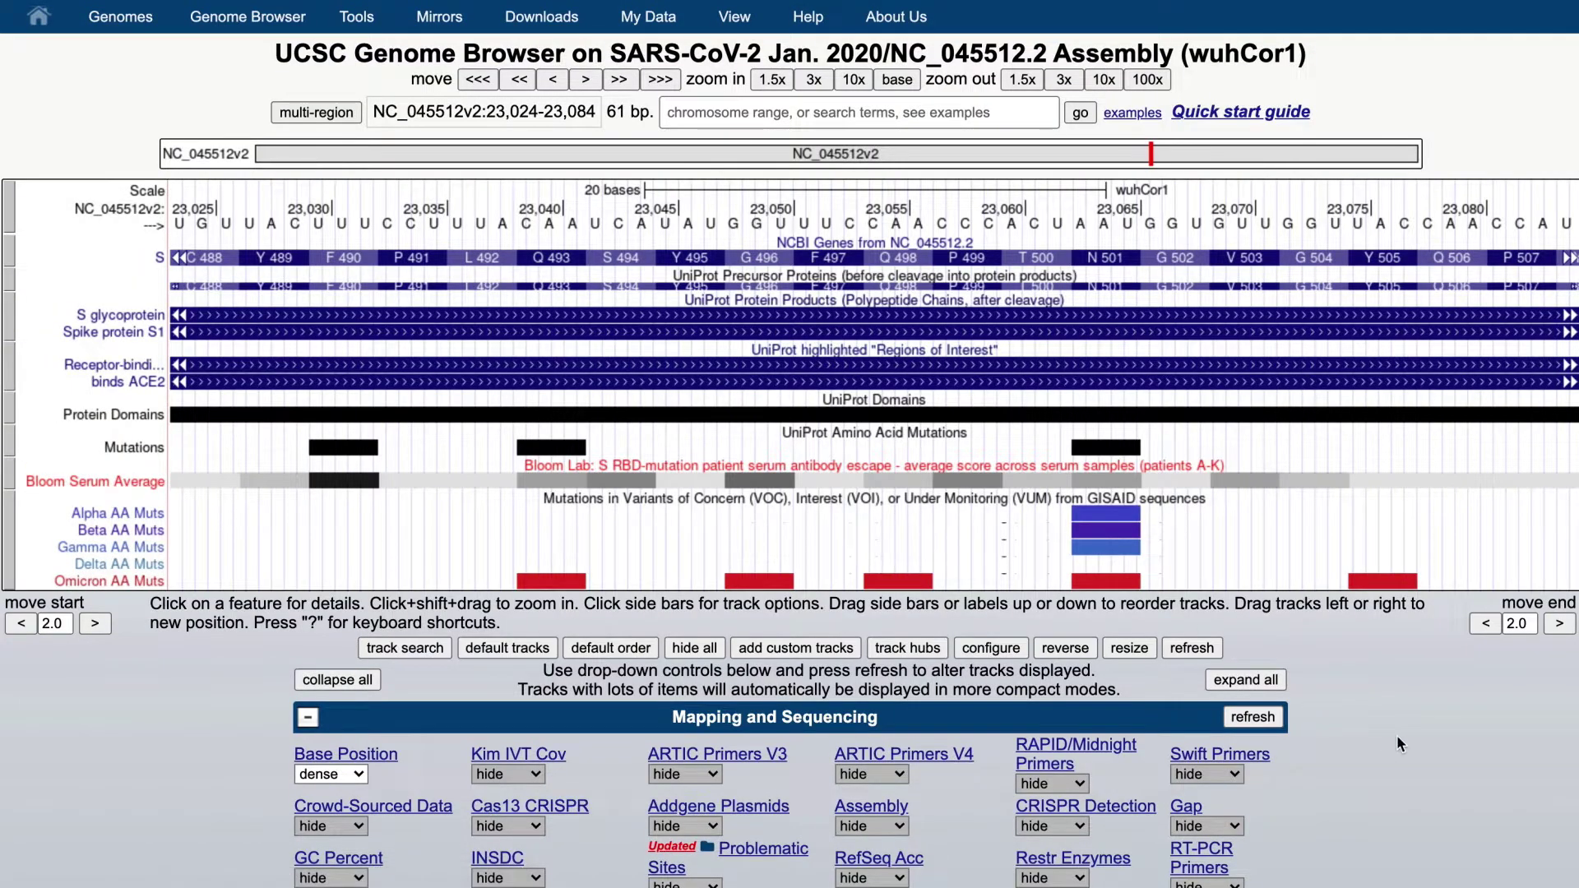
Set the Immunology Vaccines (BNT-162b2/mRNA-1273) track to pack display mode and submit
scroll(1397, 740, down, 5)
scroll(1397, 738, down, 5)
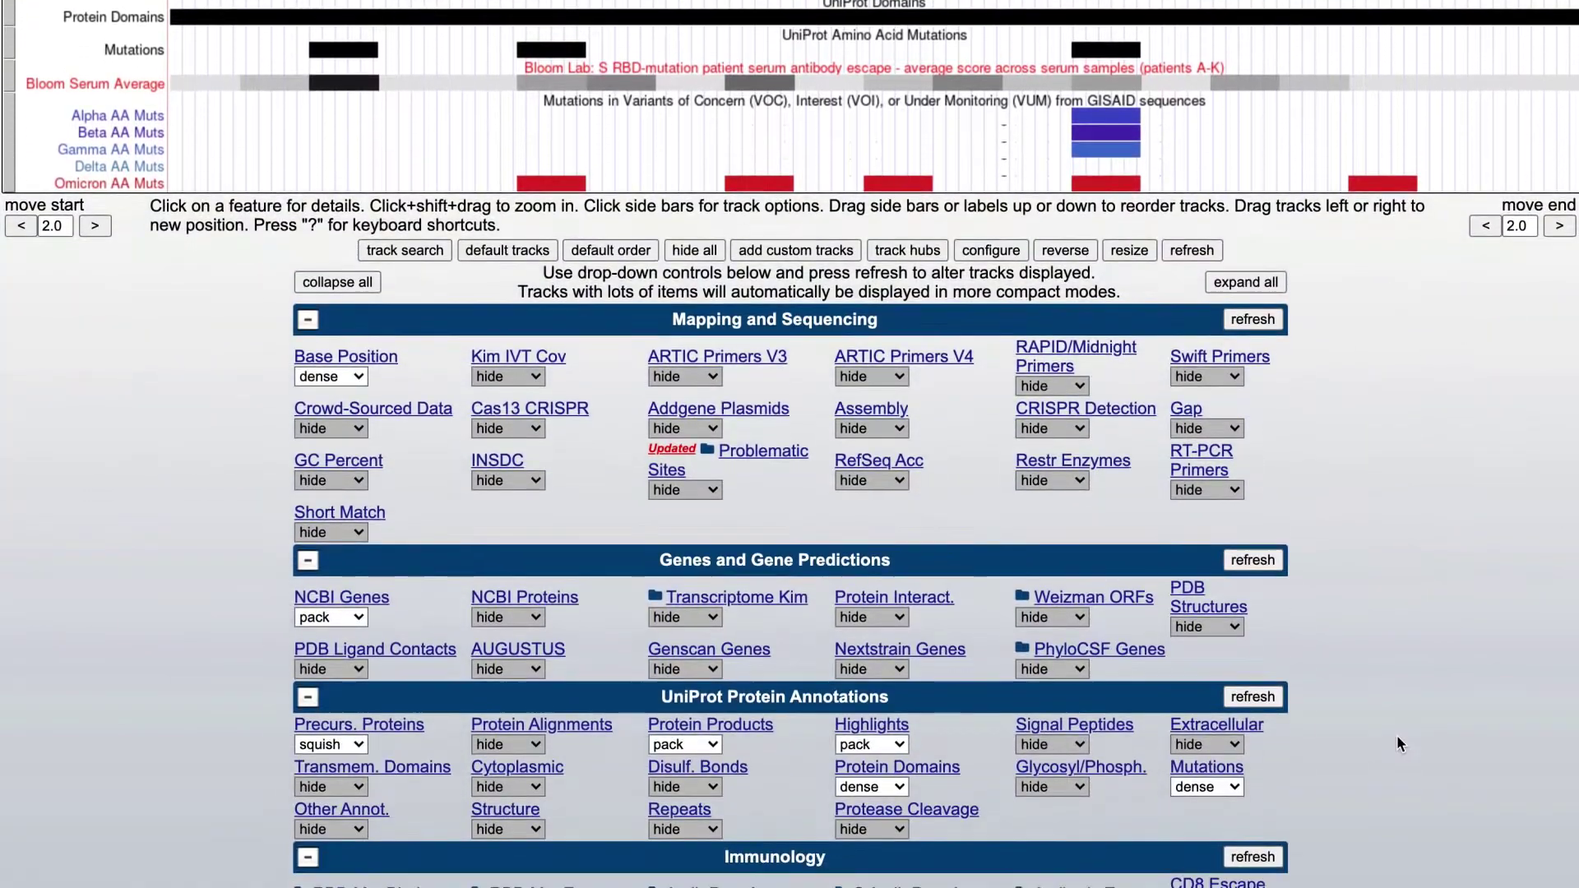
scroll(1396, 734, down, 2)
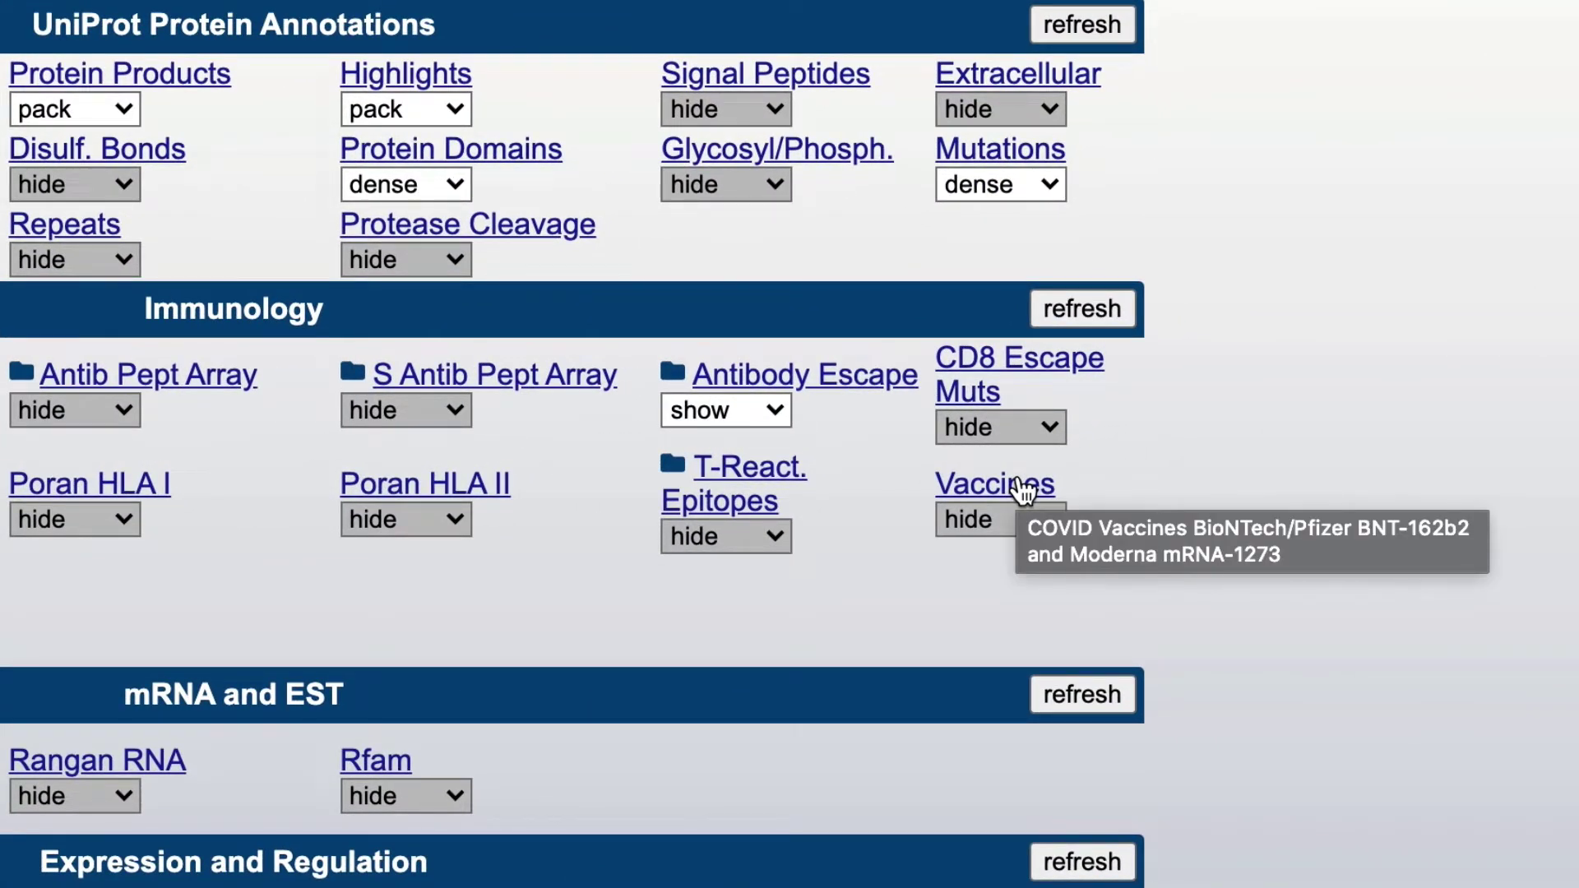
click(1023, 491)
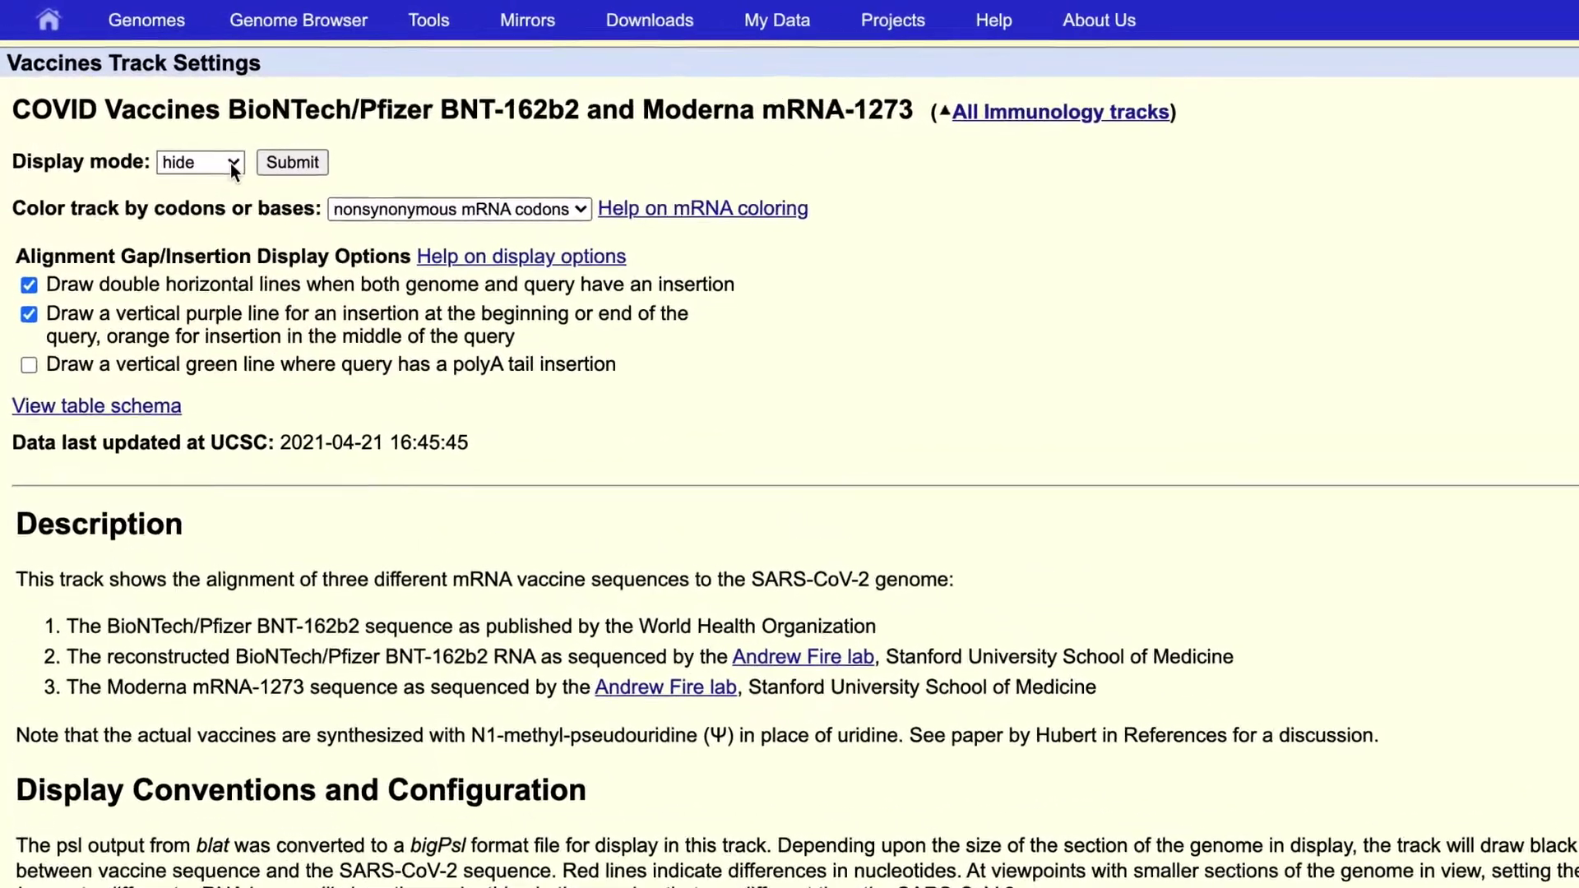
click(255, 180)
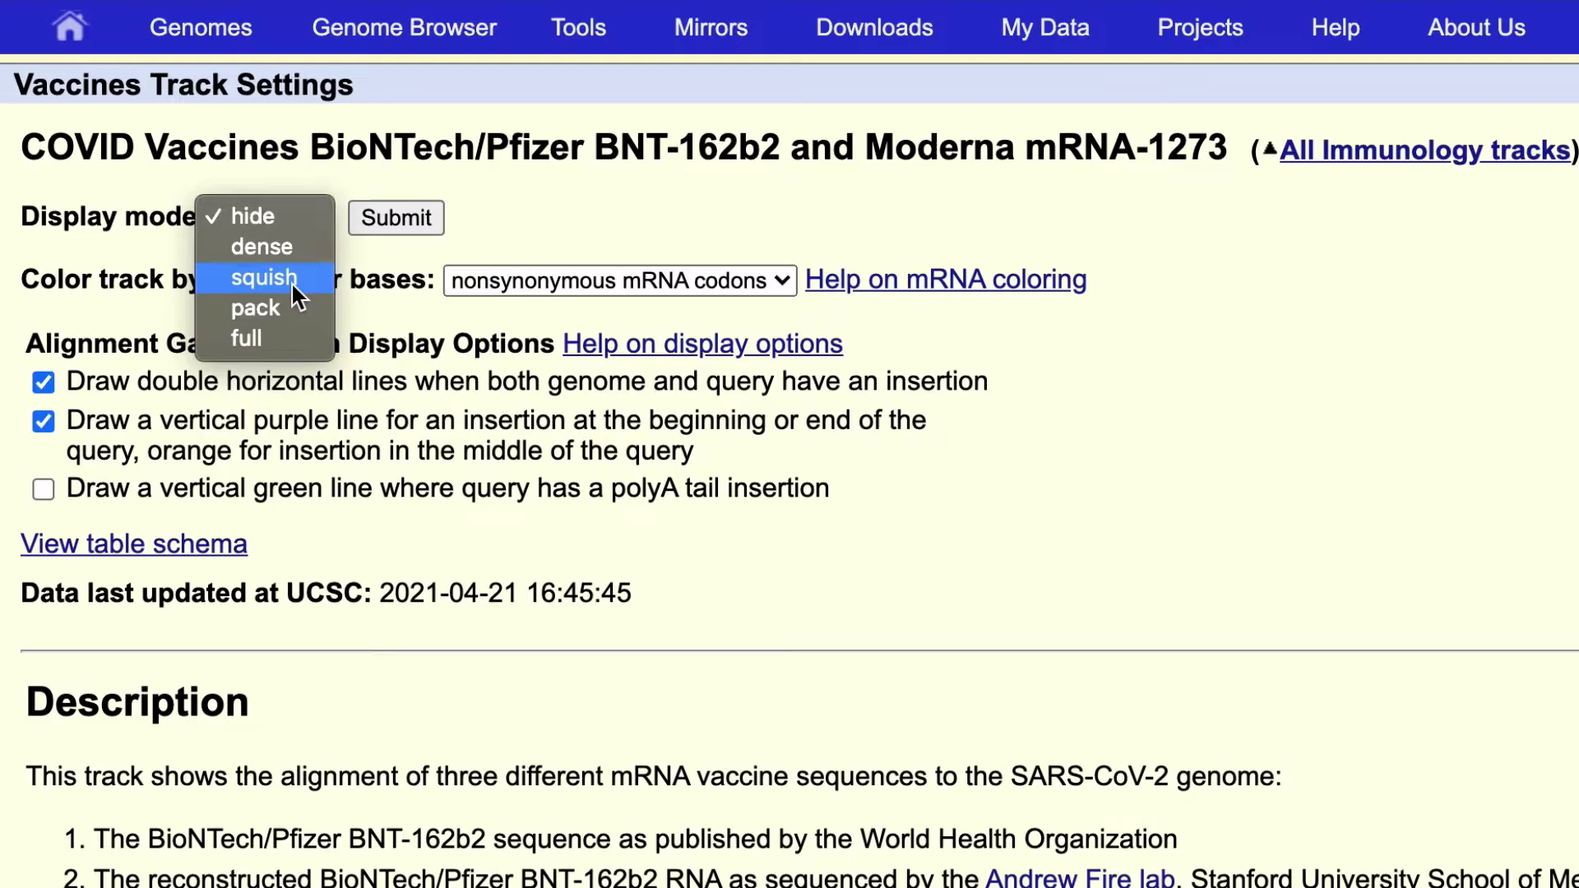
click(288, 309)
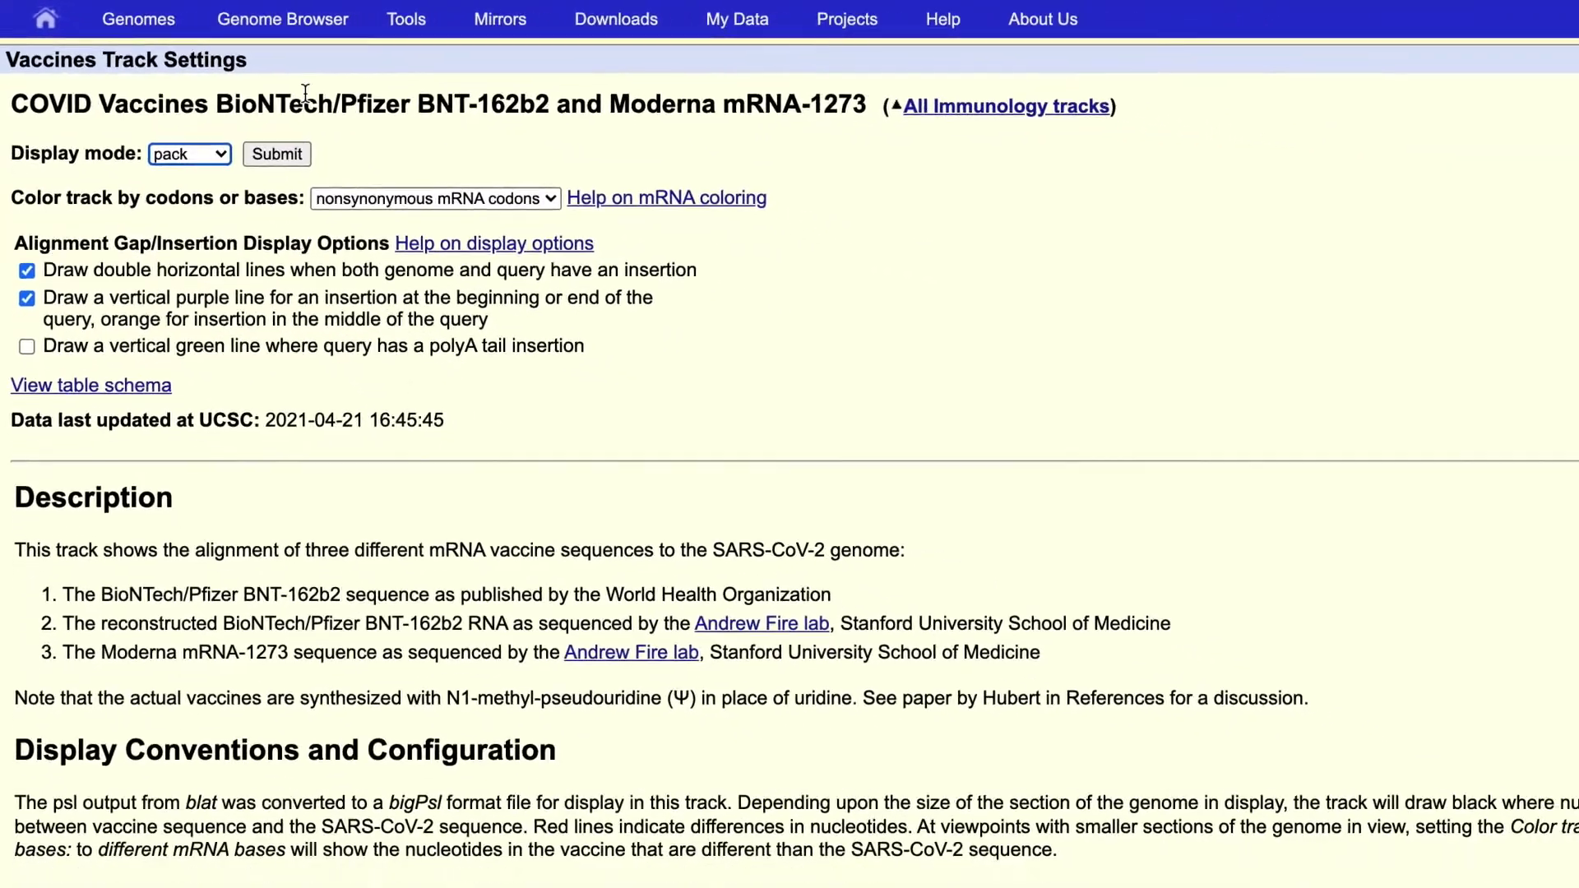
click(284, 162)
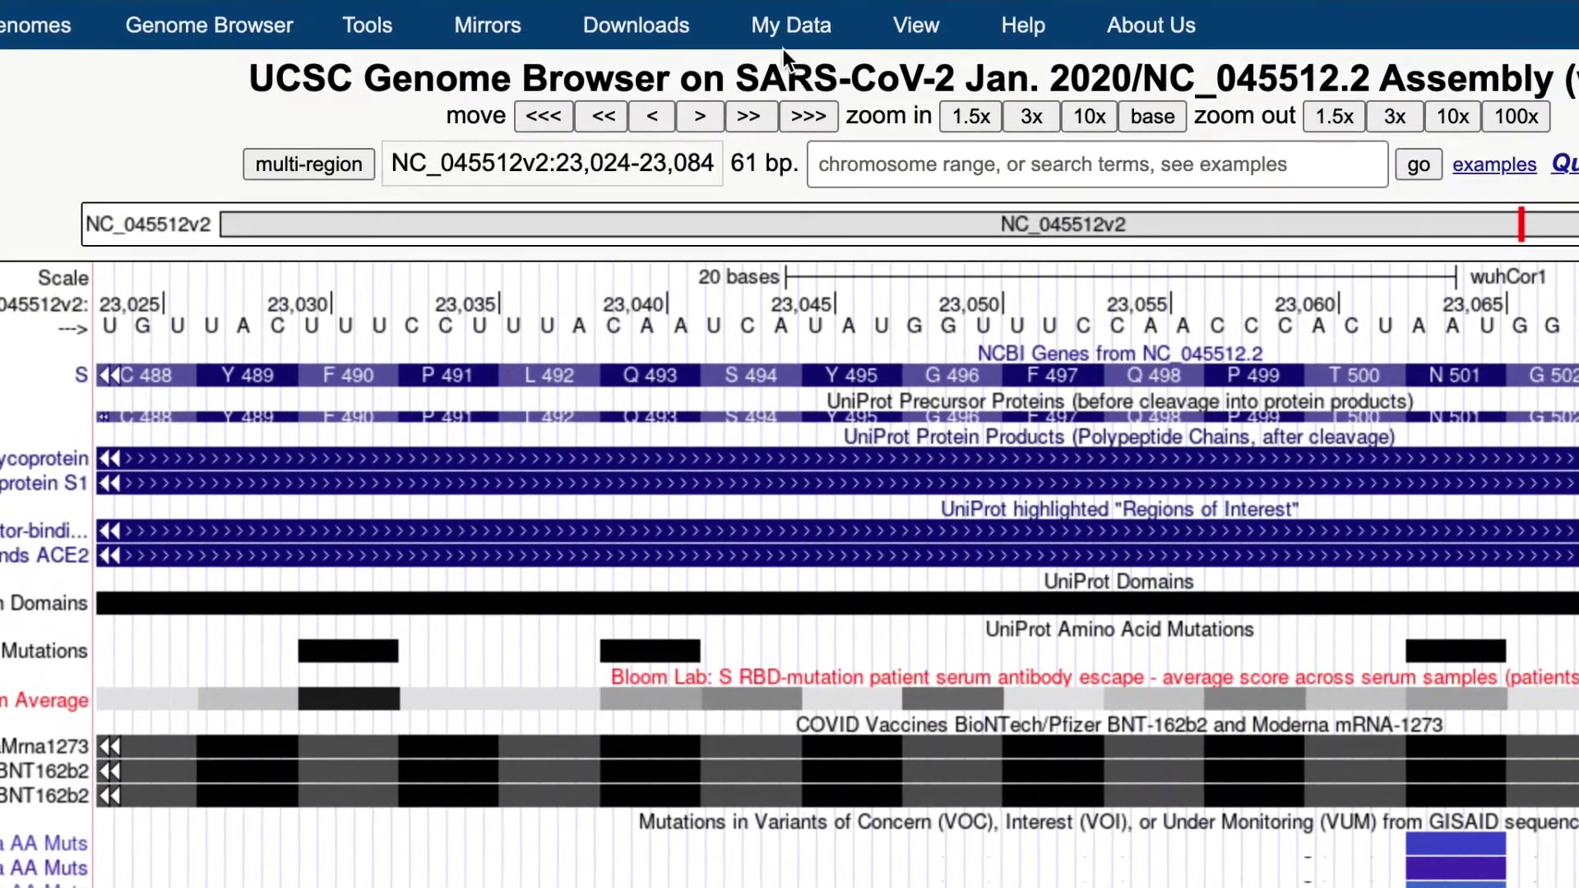
Log in with the account username and password from the My Data > My Sessions page
mouse_move(787, 26)
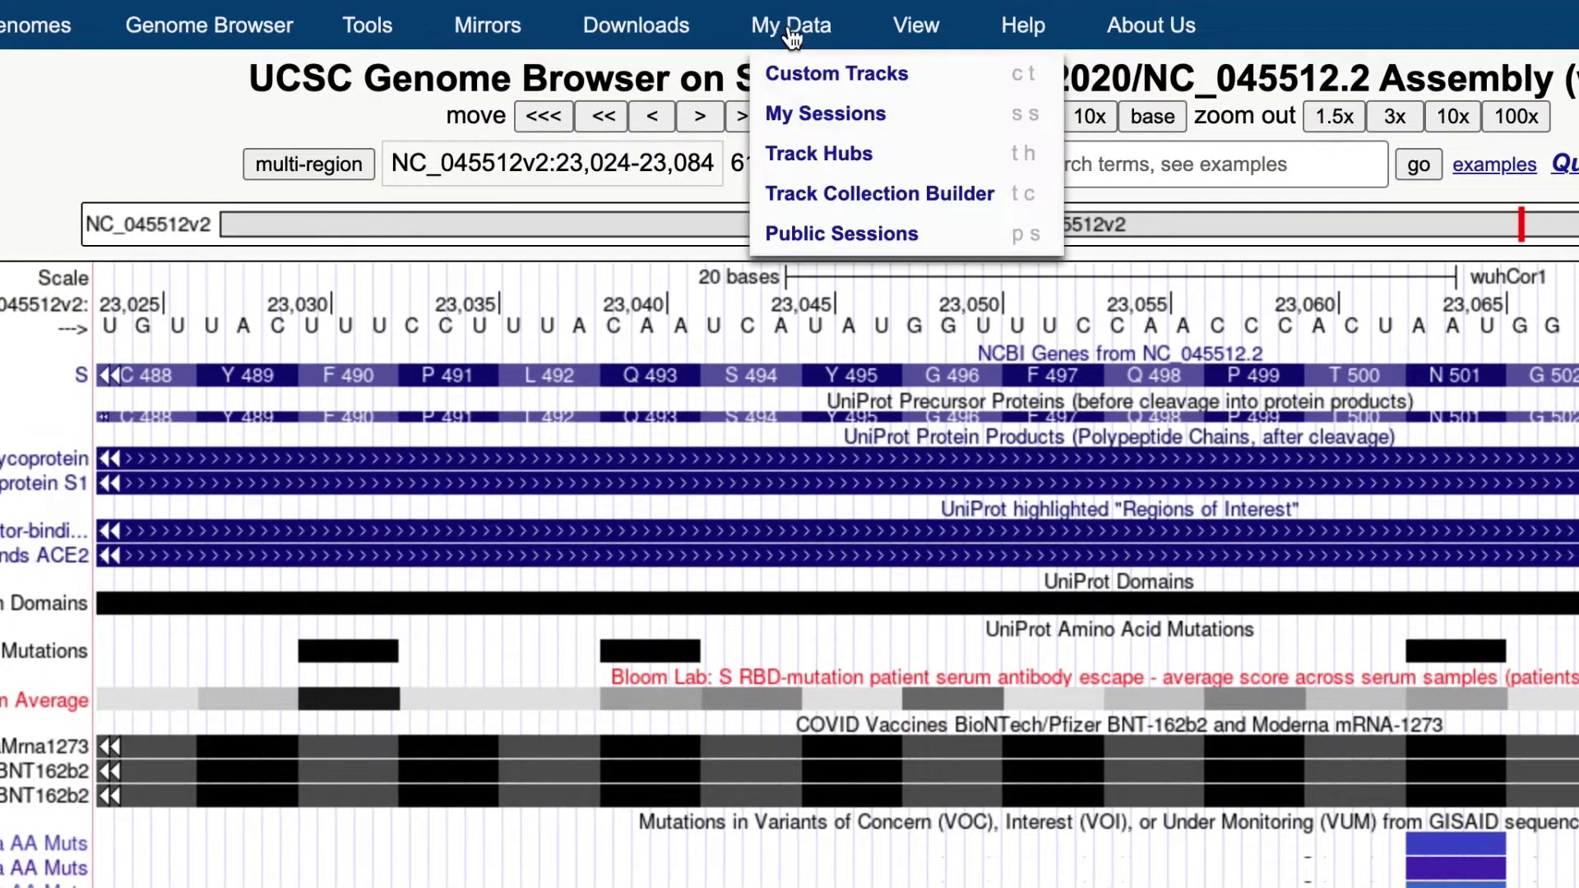
click(829, 115)
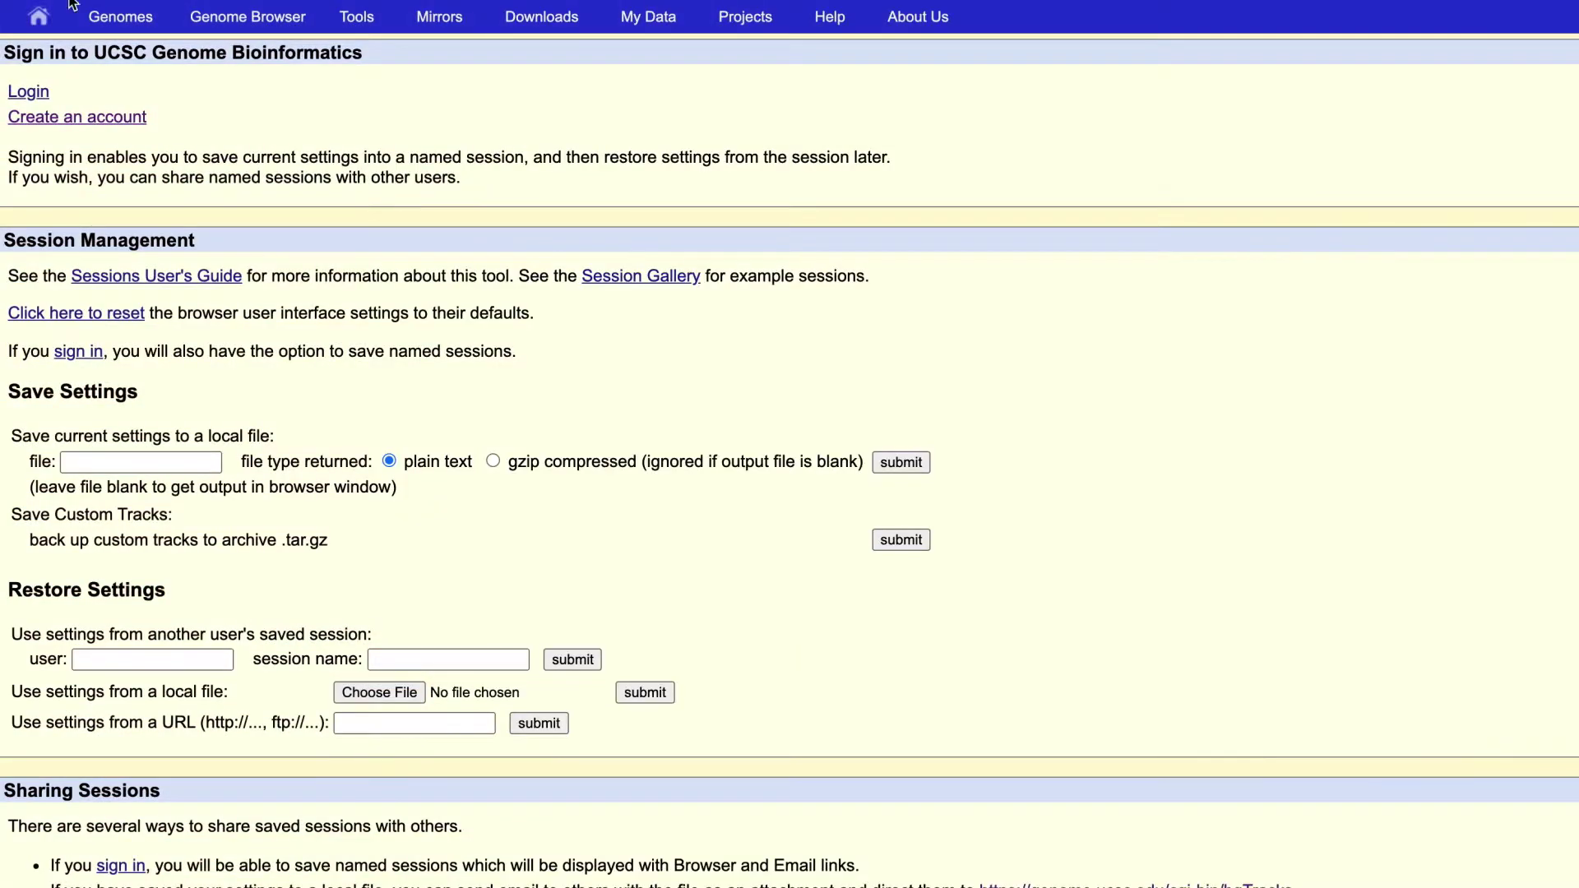
click(28, 92)
click(658, 192)
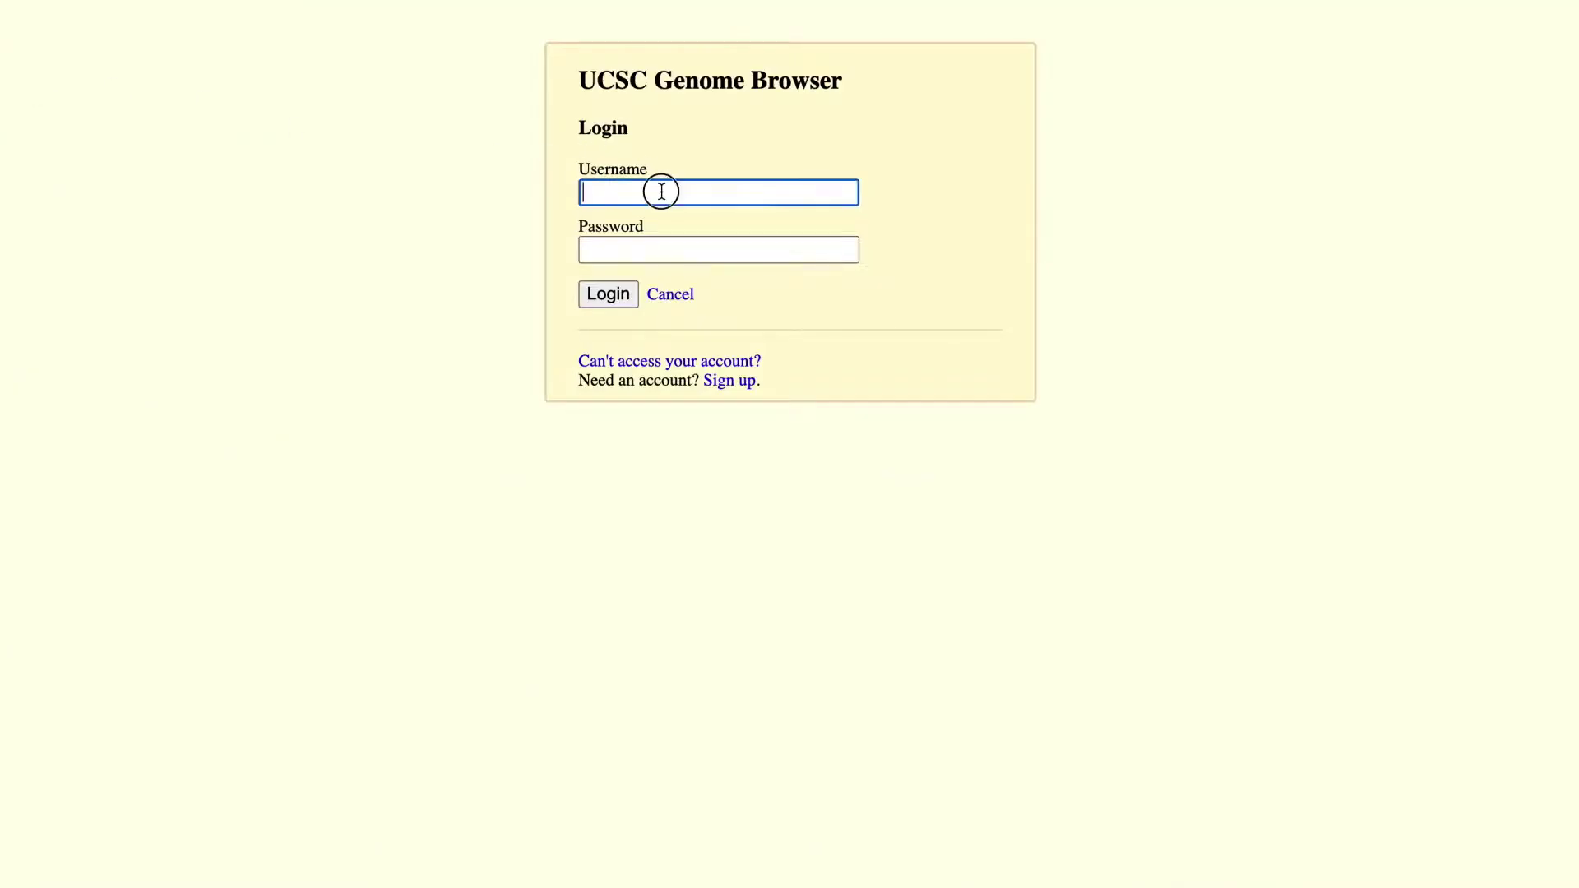
click(665, 235)
click(667, 249)
click(584, 298)
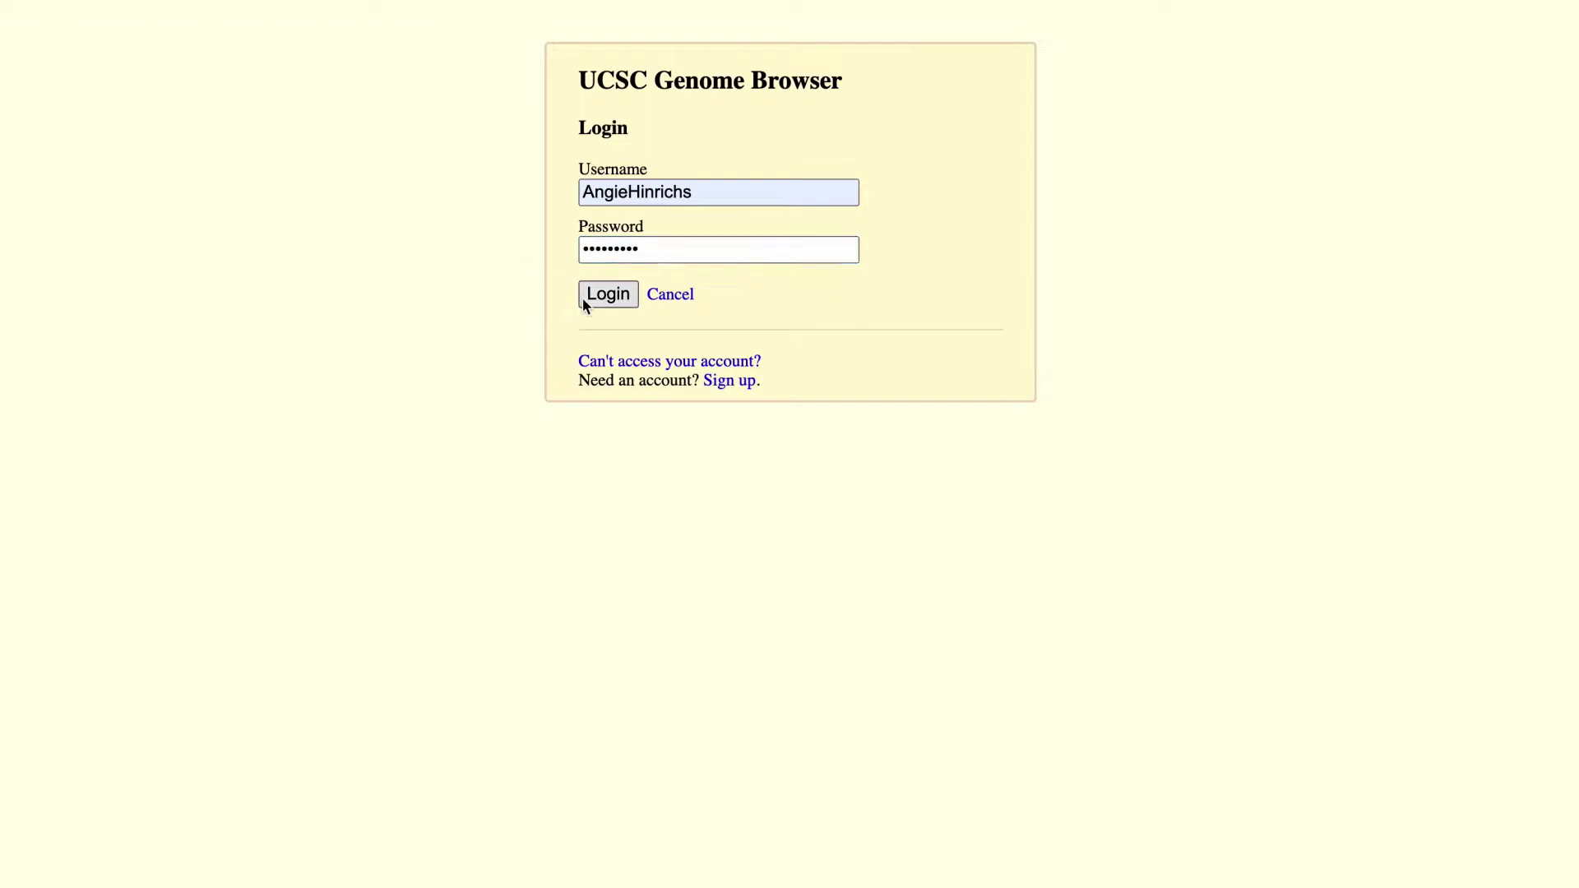
click(114, 120)
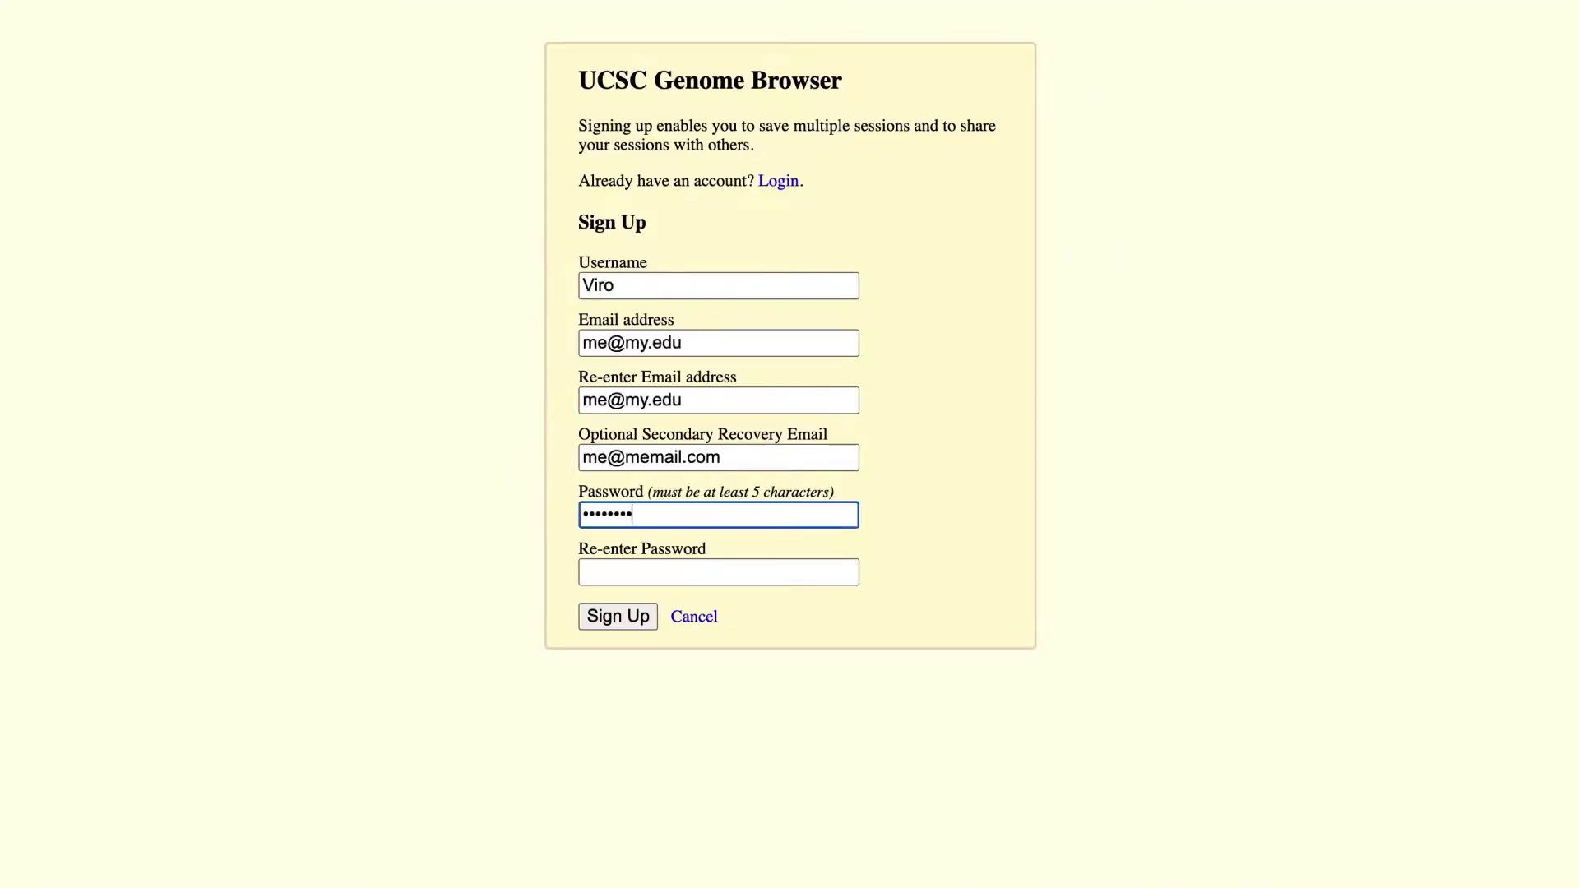
text(••••)
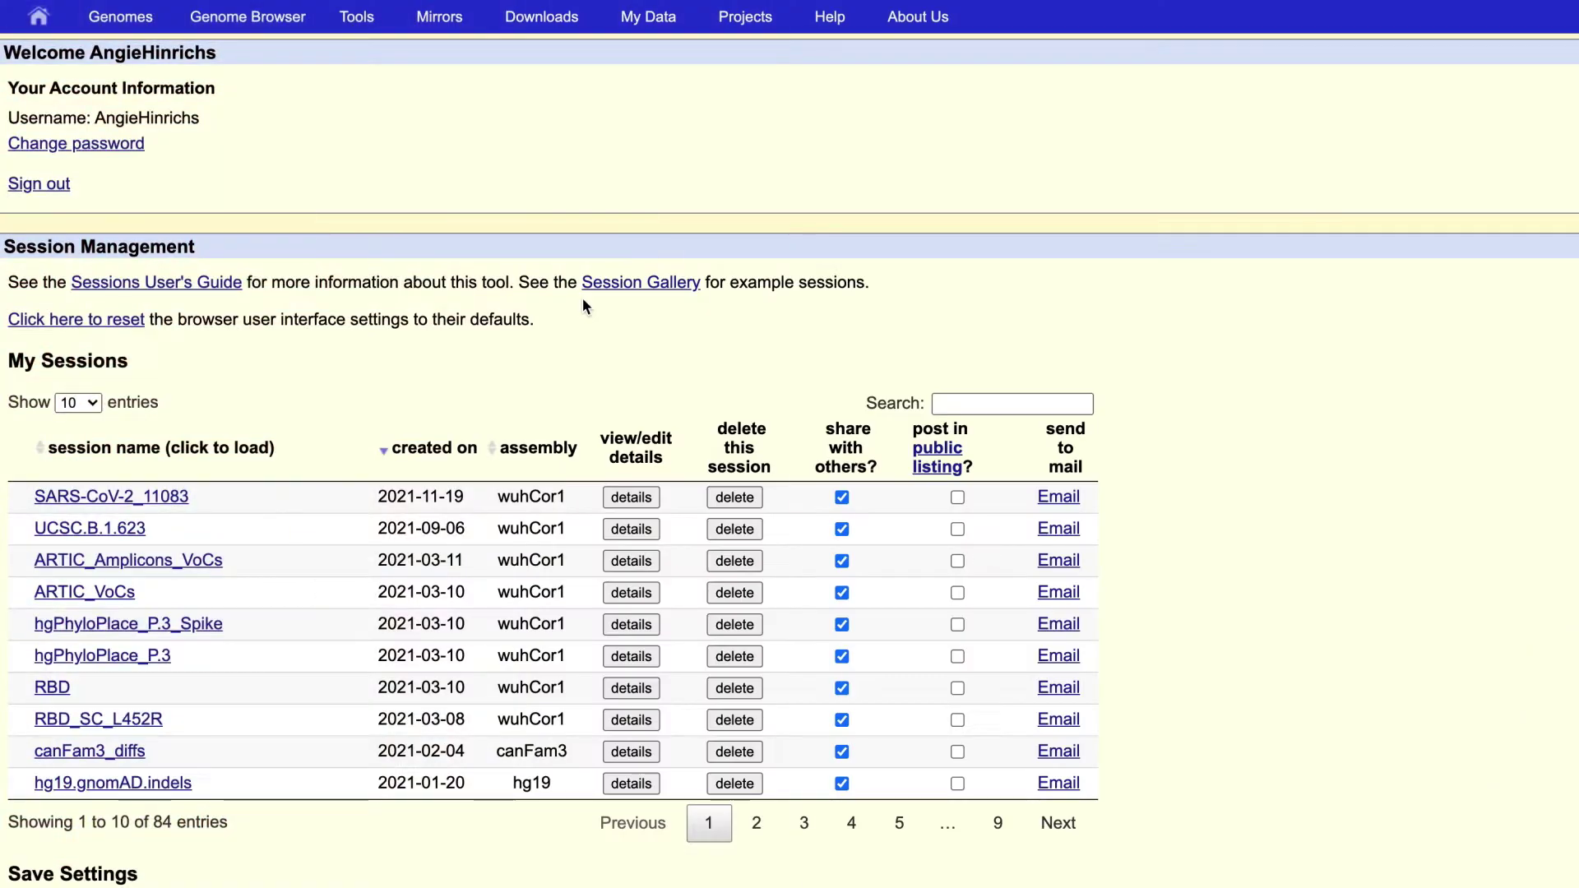
Name the new session vaccinesOn, keeping 'allow this session to be loaded by others' checked
scroll(582, 299, down, 5)
scroll(582, 306, down, 5)
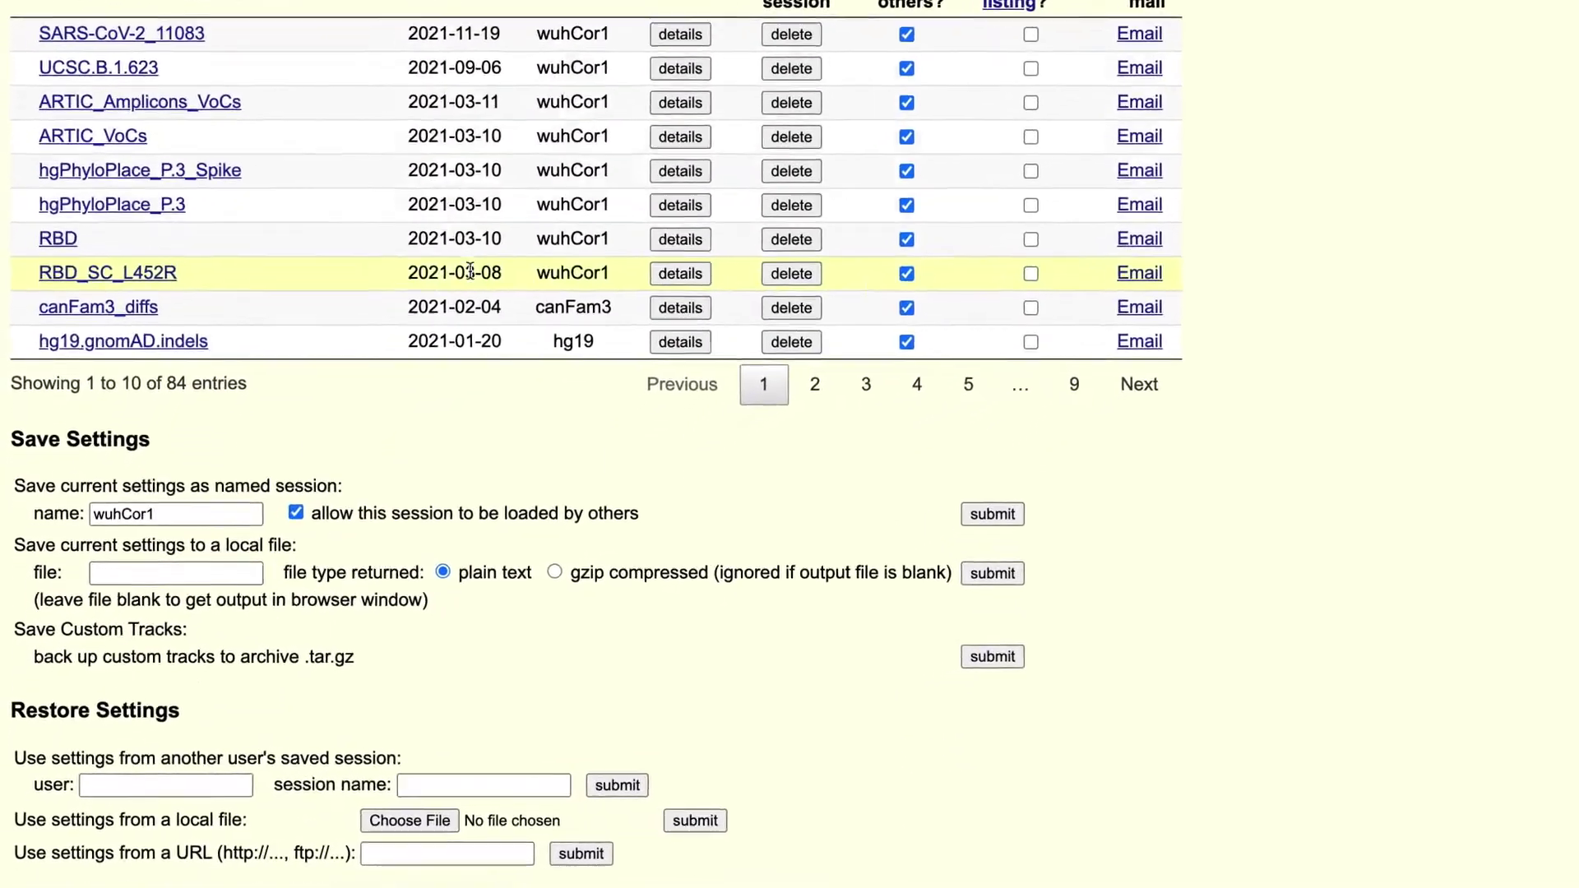
double_click(210, 514)
text(vacci)
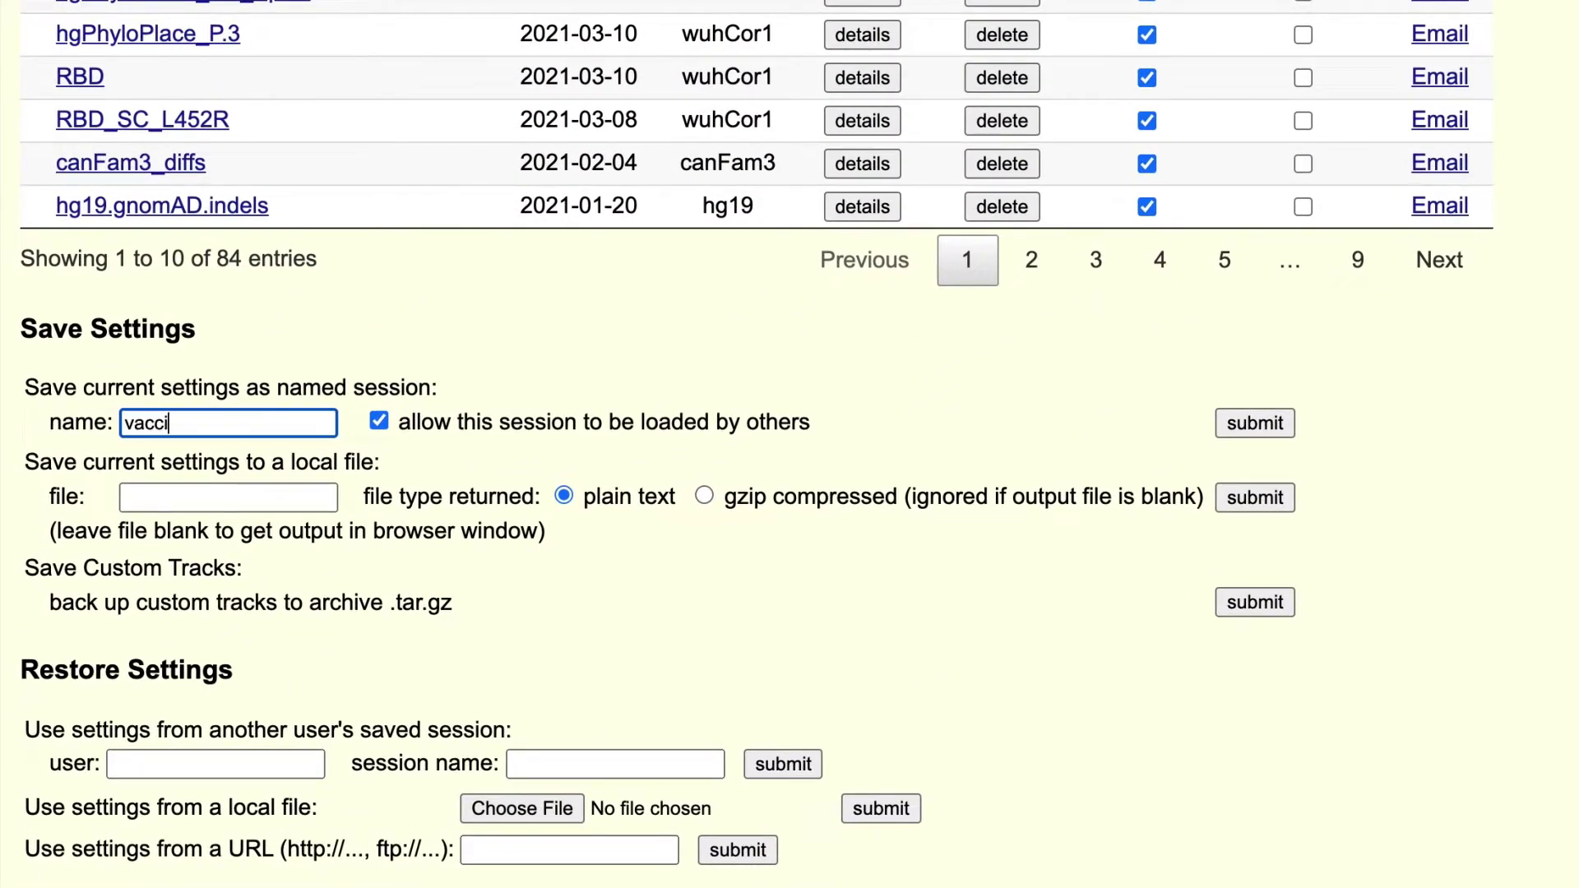
text(nesOn)
click(379, 423)
click(379, 422)
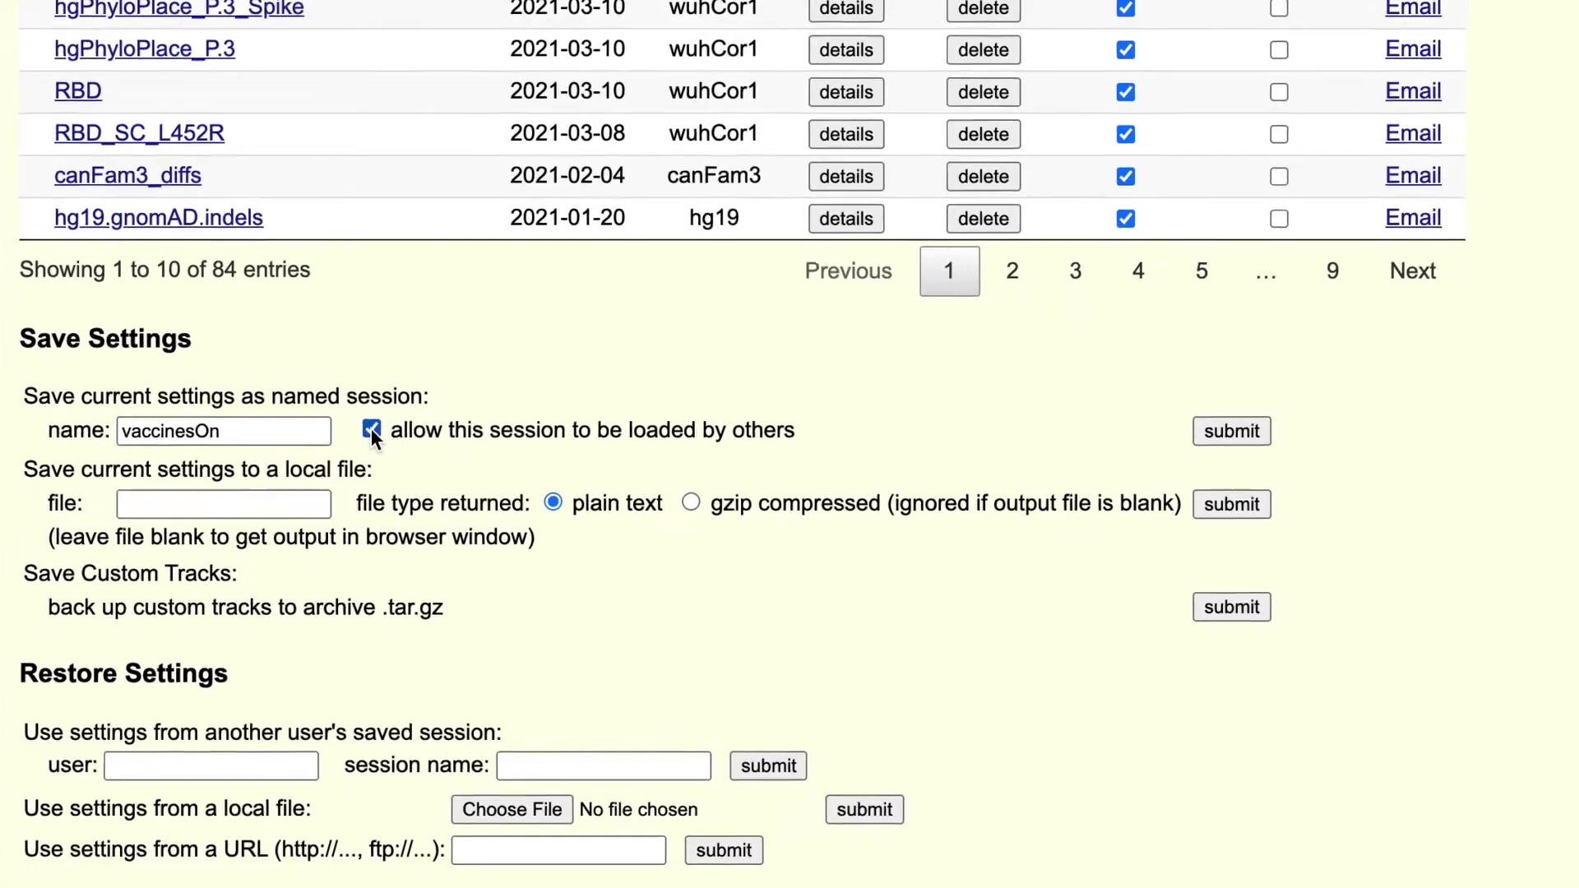
Save the vaccinesOn session, select its share URL, and return to the Genome Browser
click(942, 542)
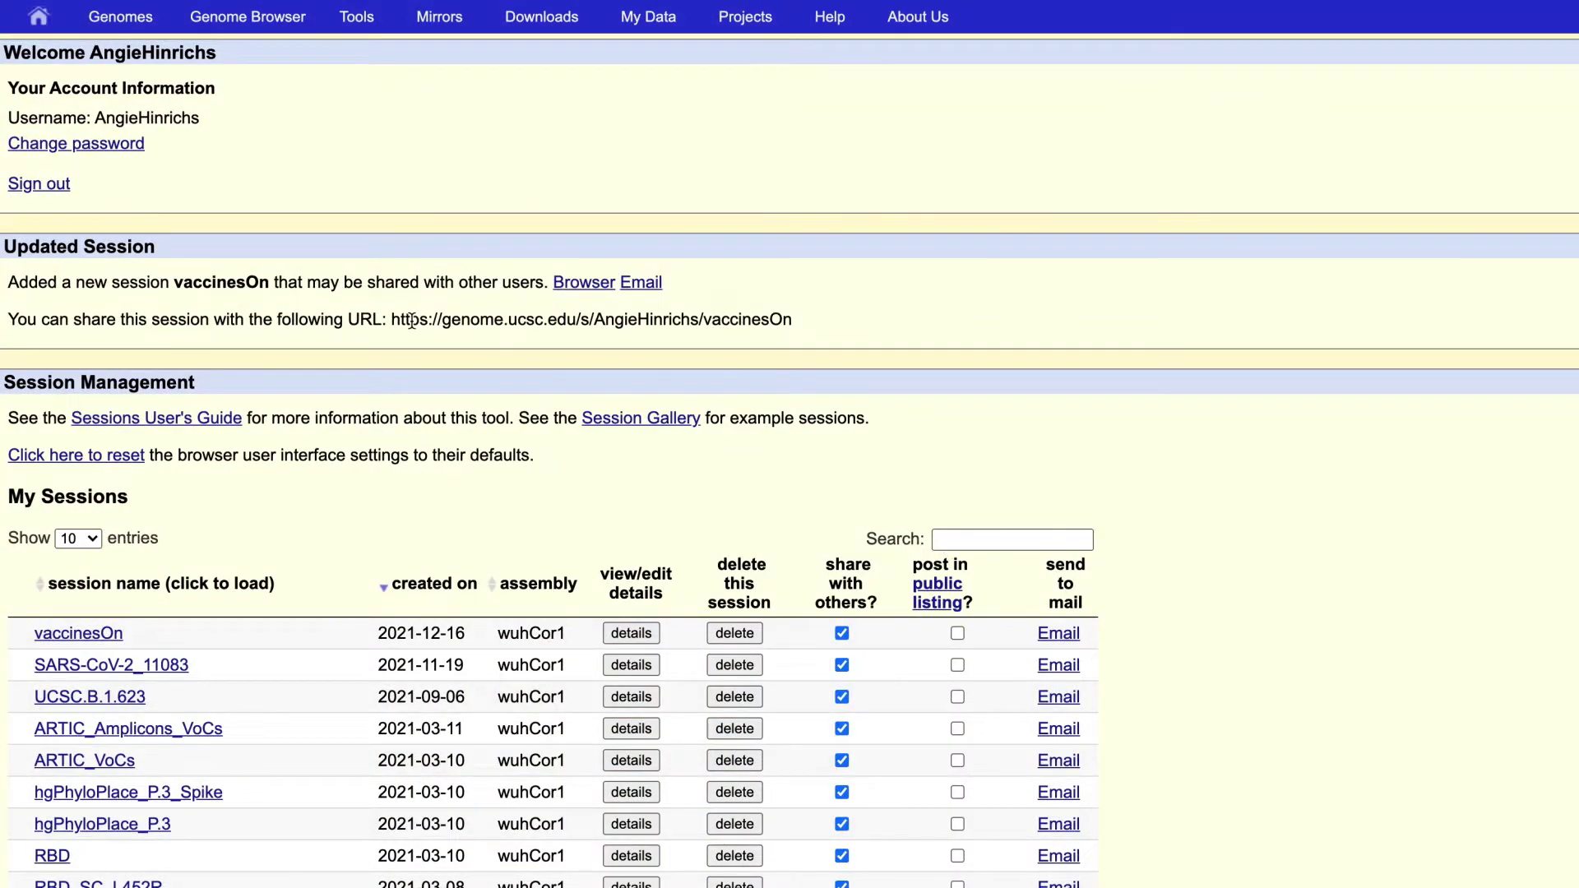
drag(411, 321, 811, 325)
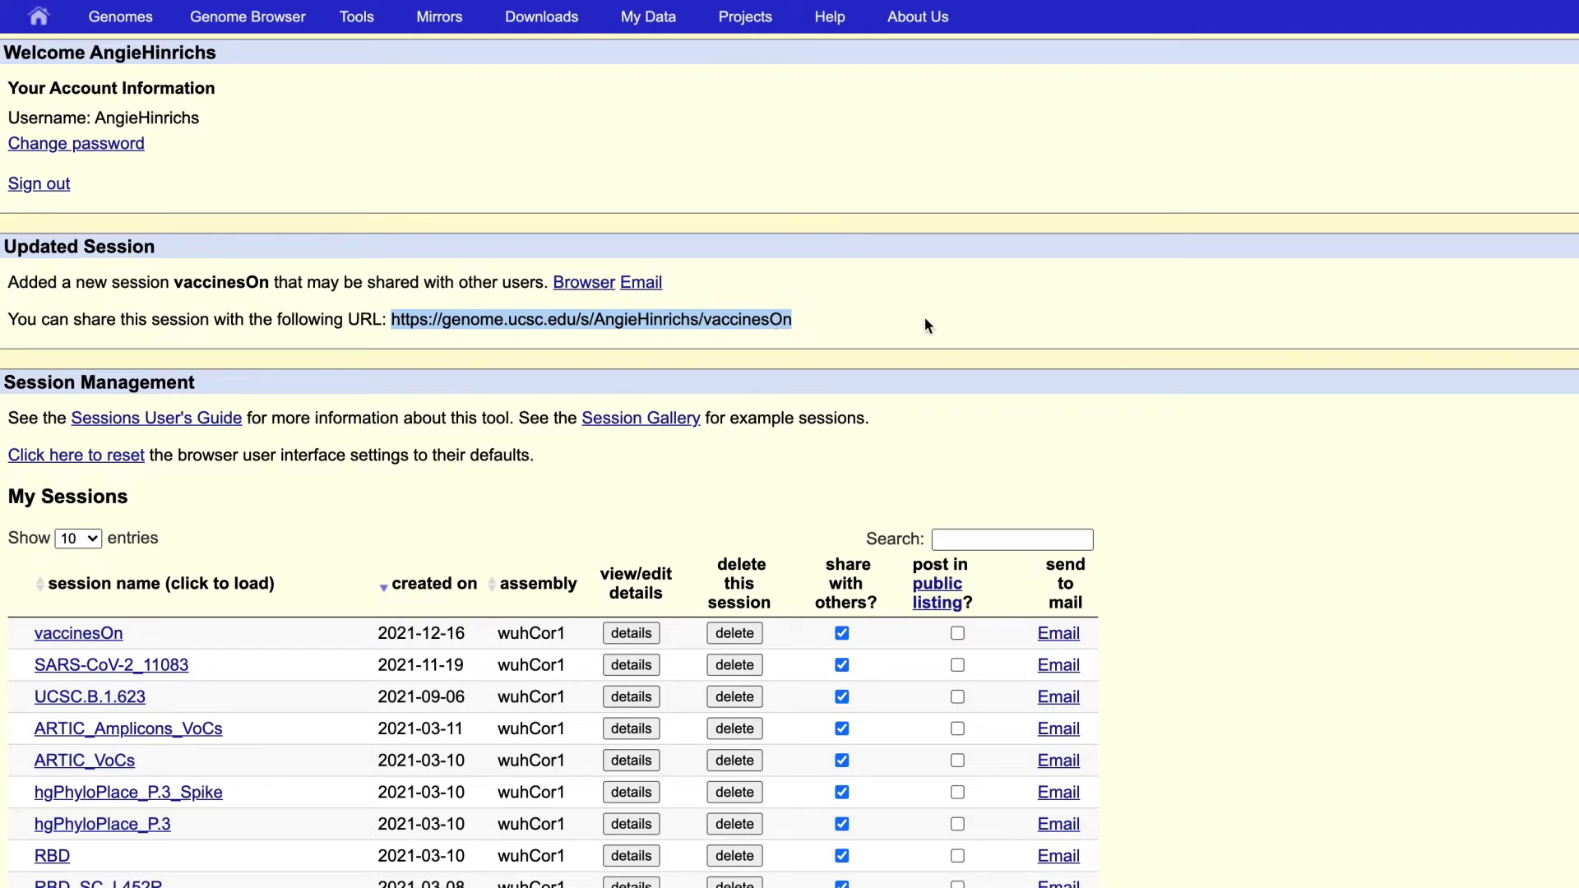
click(278, 19)
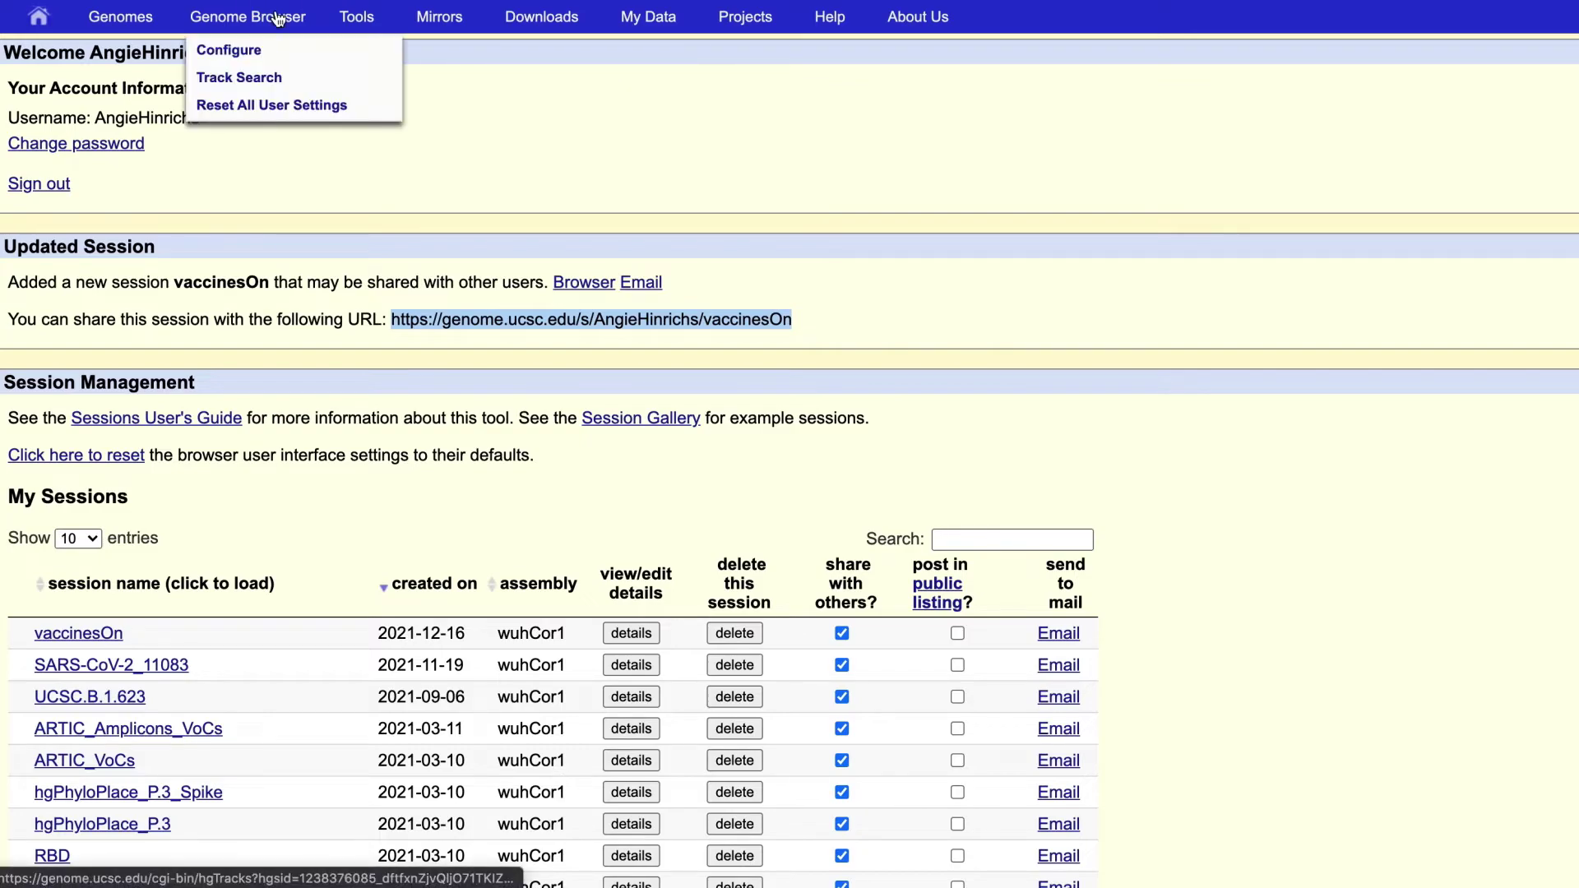